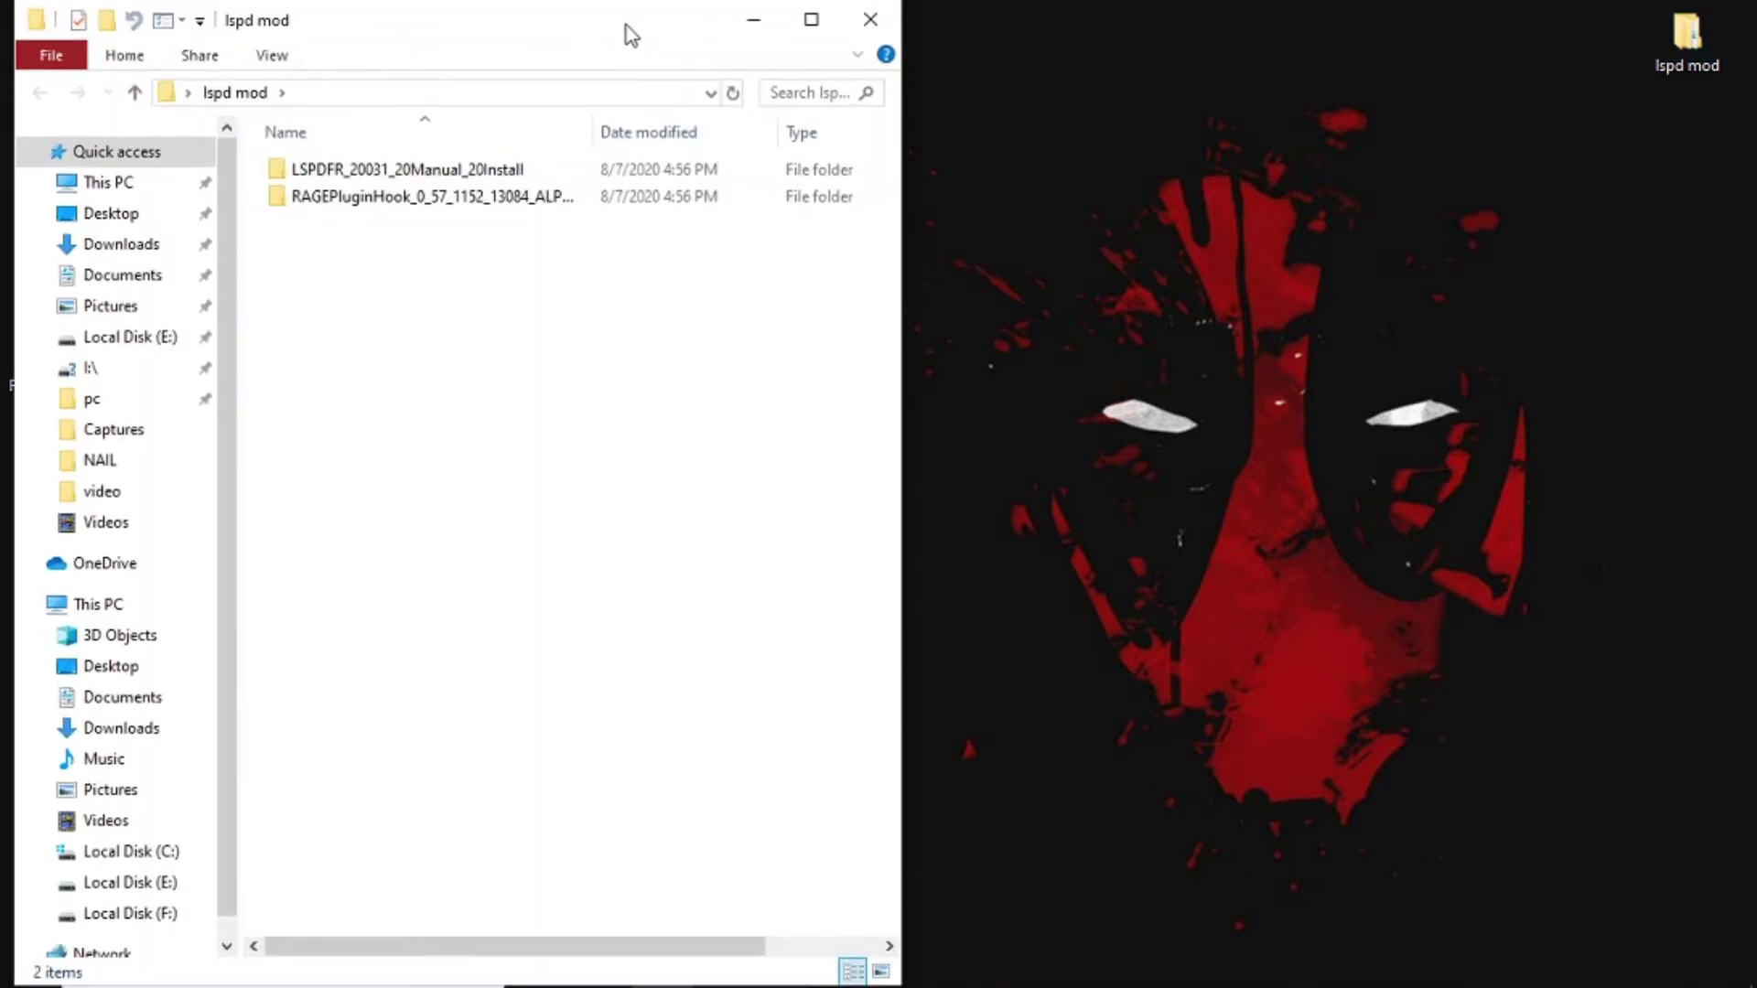
Open the Grand Theft Auto V installation folder from its desktop shortcut and place it beside the lspd mod folder.
left_click_drag(629, 35, 1416, 29)
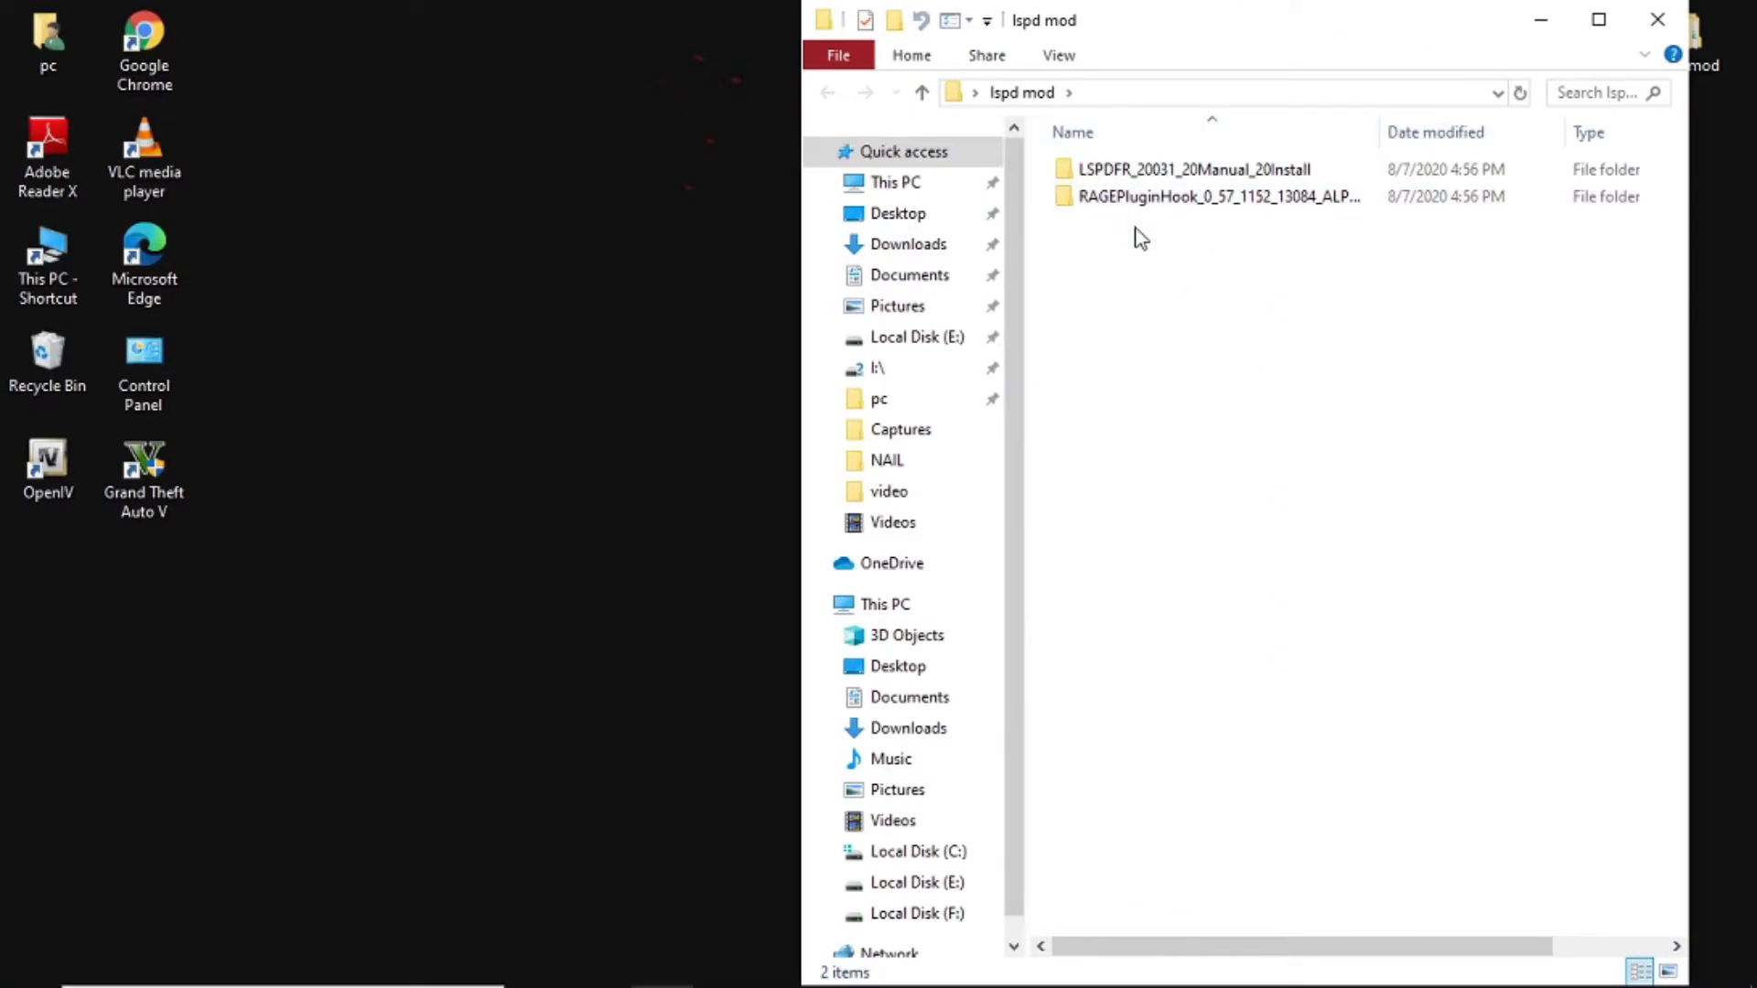
left_click(1657, 20)
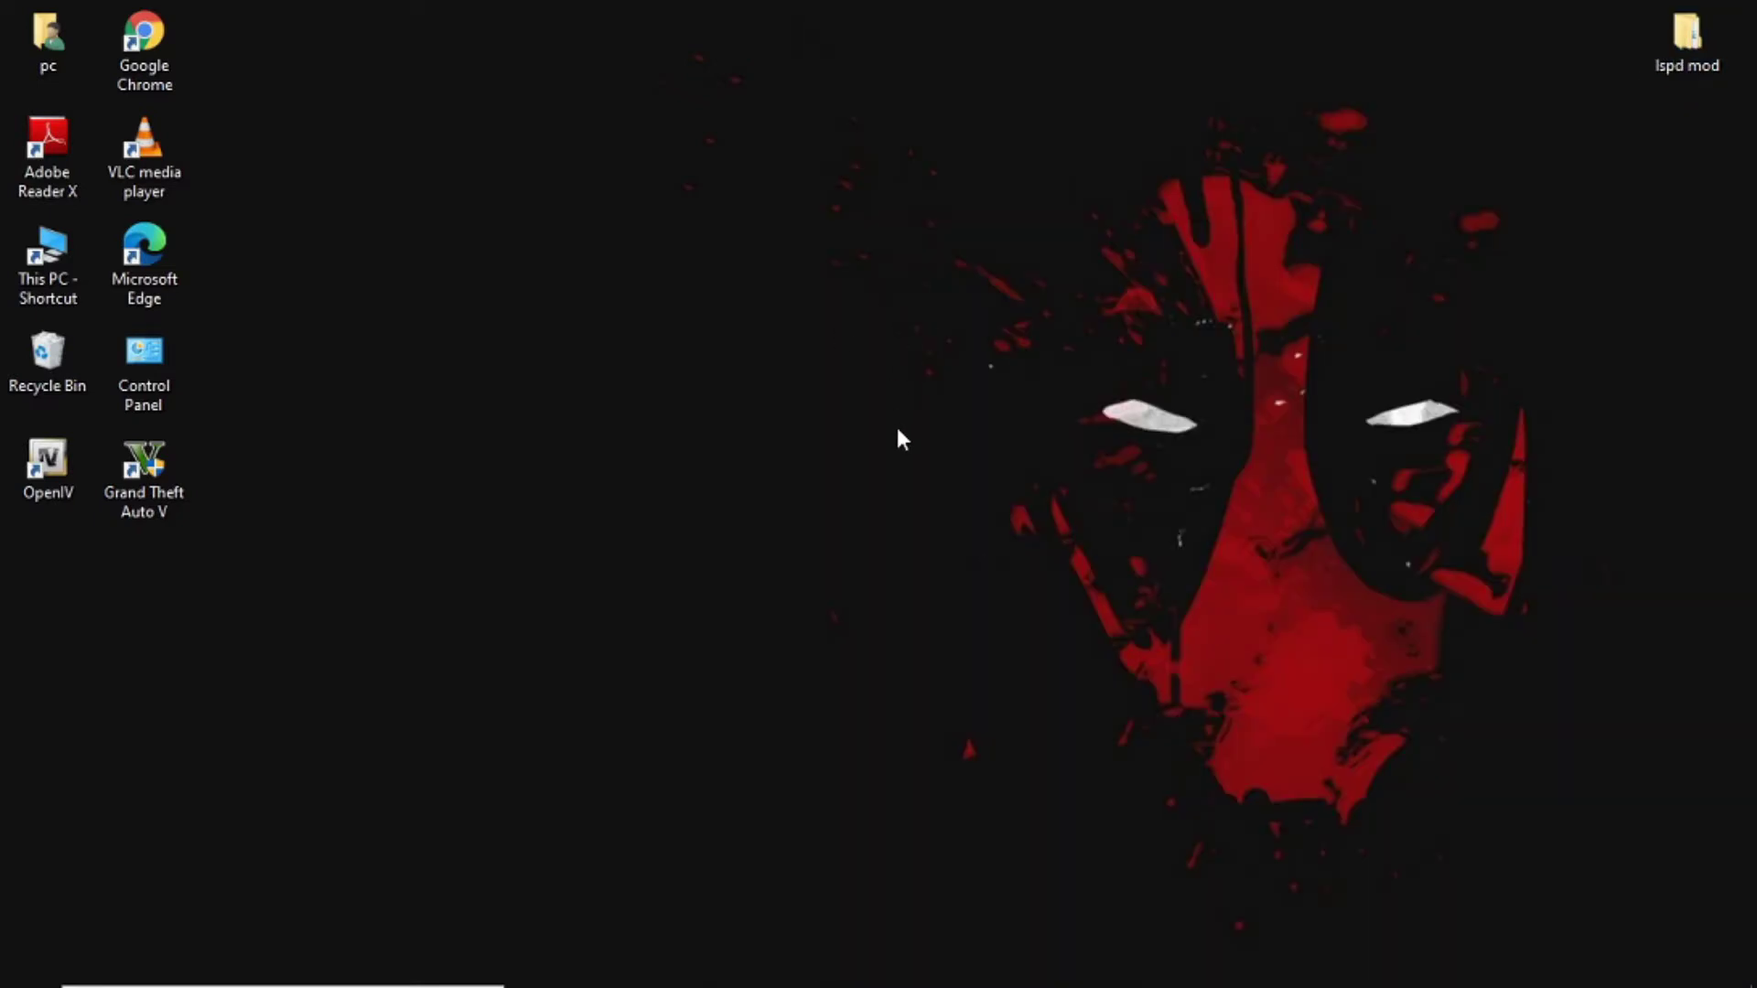
left_click(135, 502)
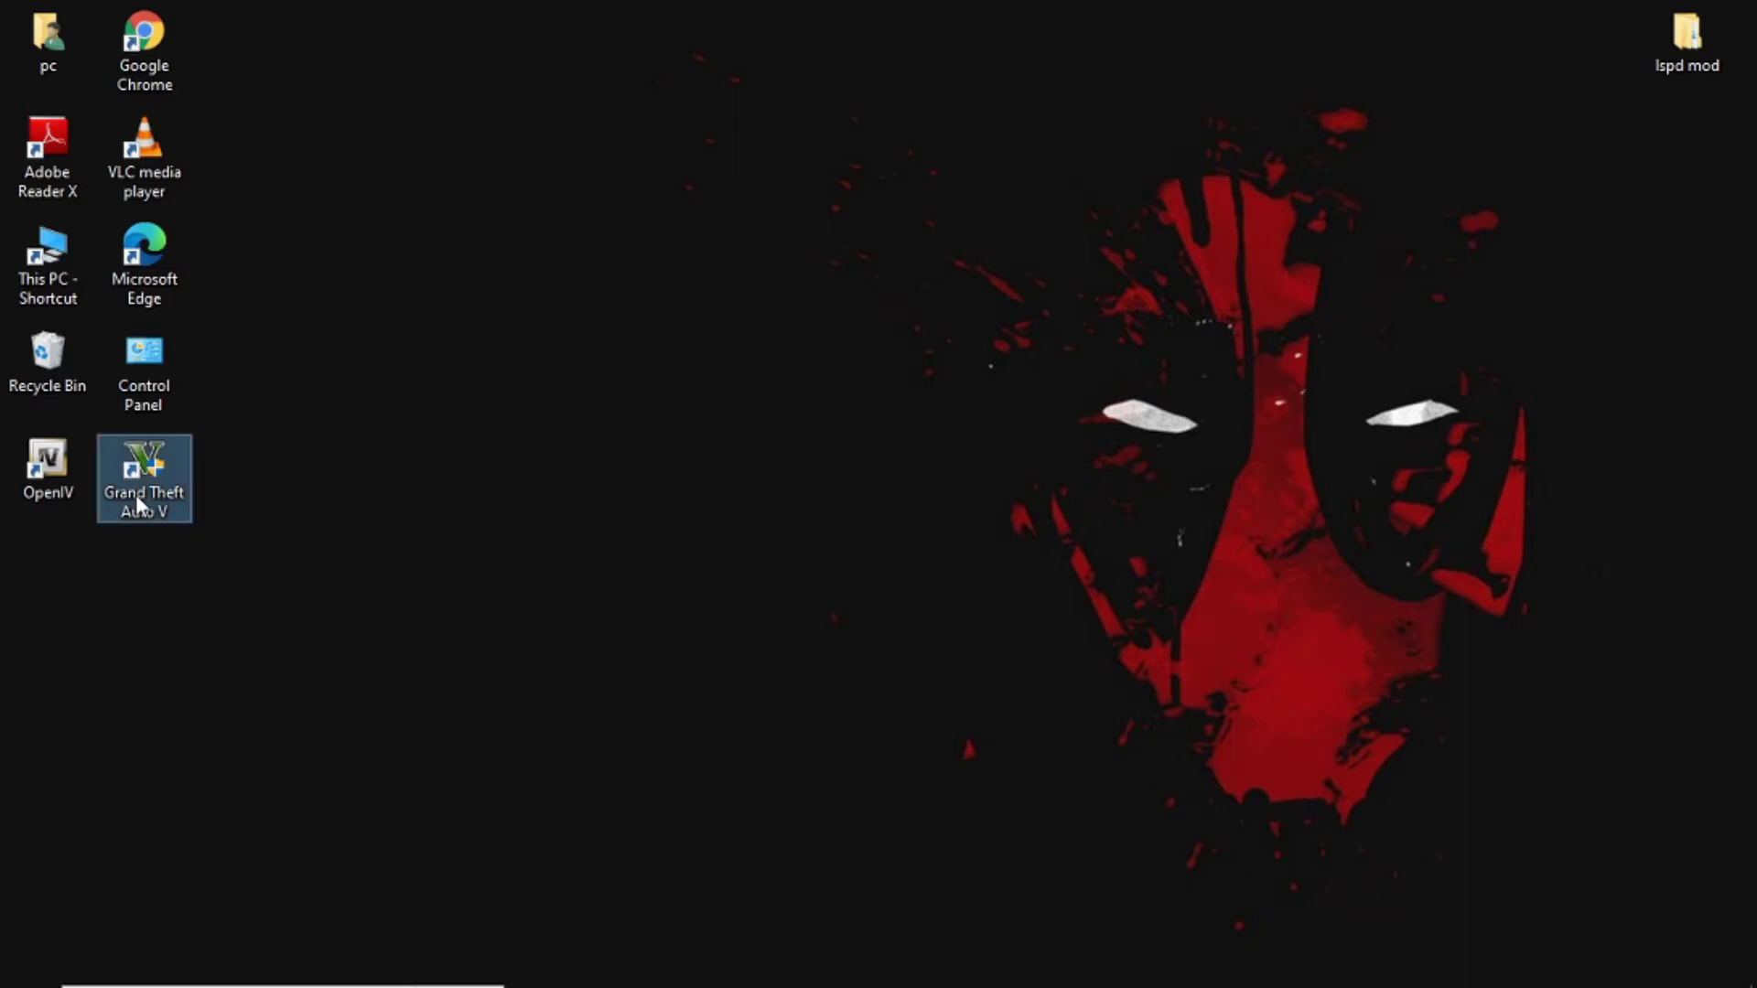
right_click(136, 495)
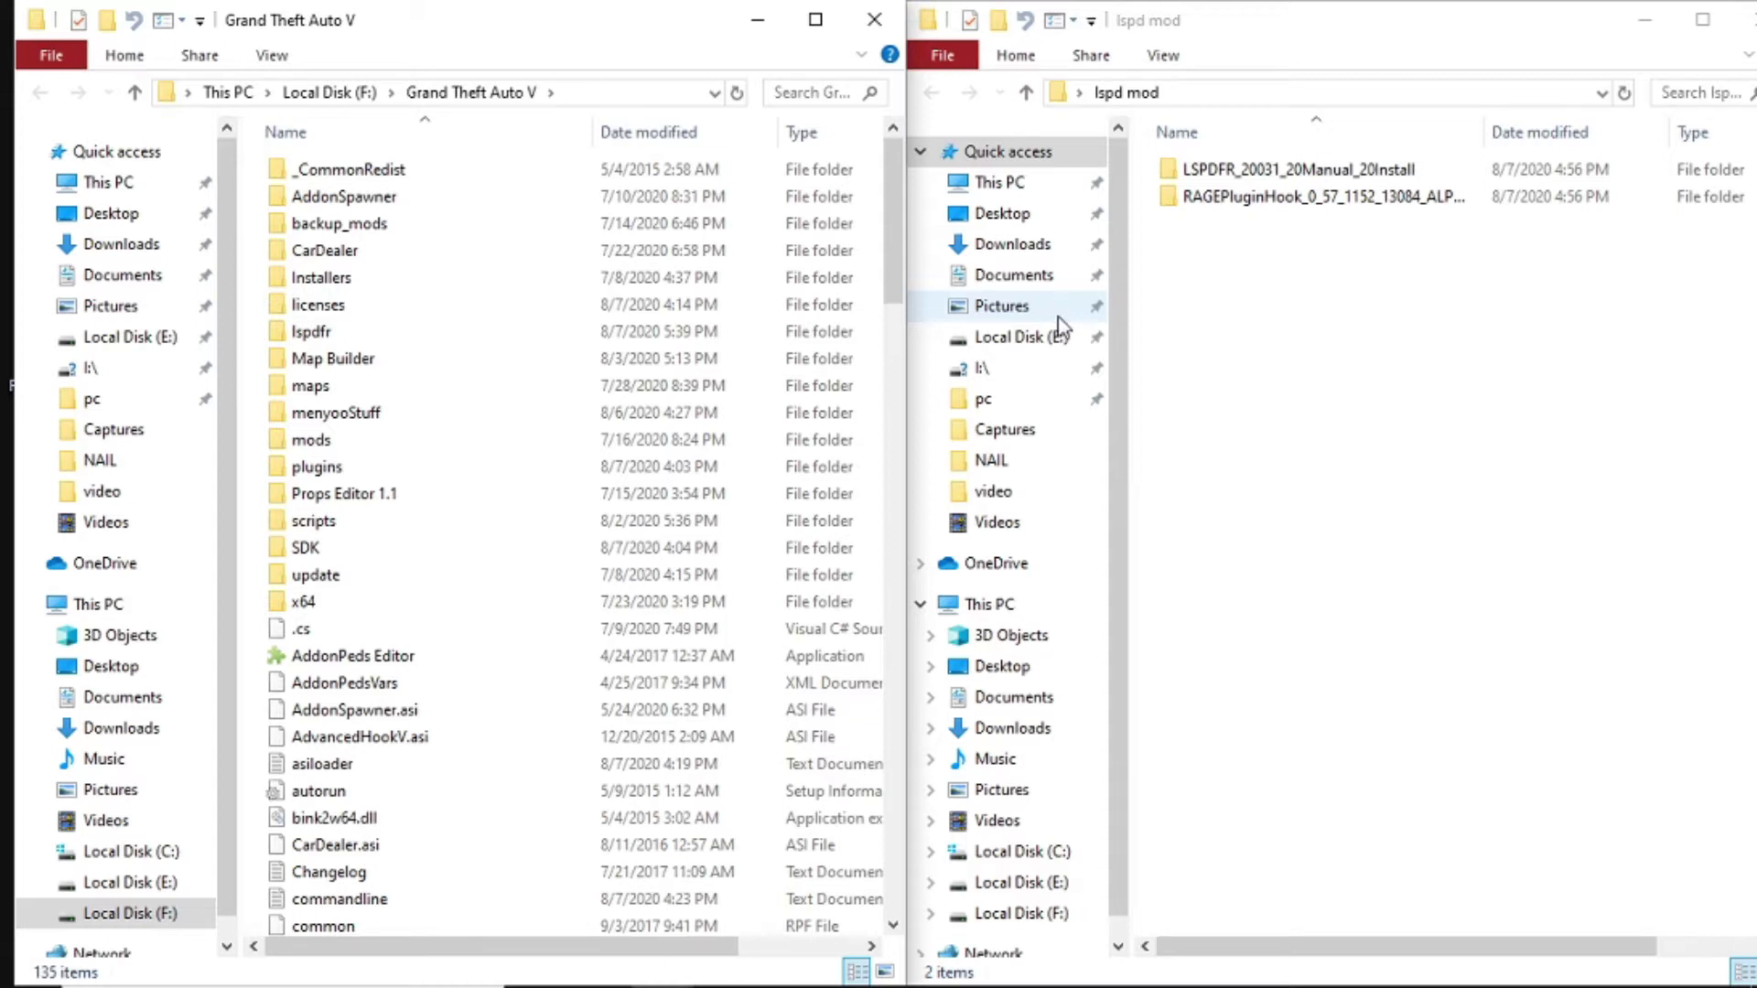
Copy everything from LSPDFR_20031_20Manual_20Install into the Grand Theft Auto V folder, replacing the files with the same names.
double_click(1186, 180)
left_click_drag(1222, 767, 1254, 161)
left_click_drag(1254, 311, 266, 408)
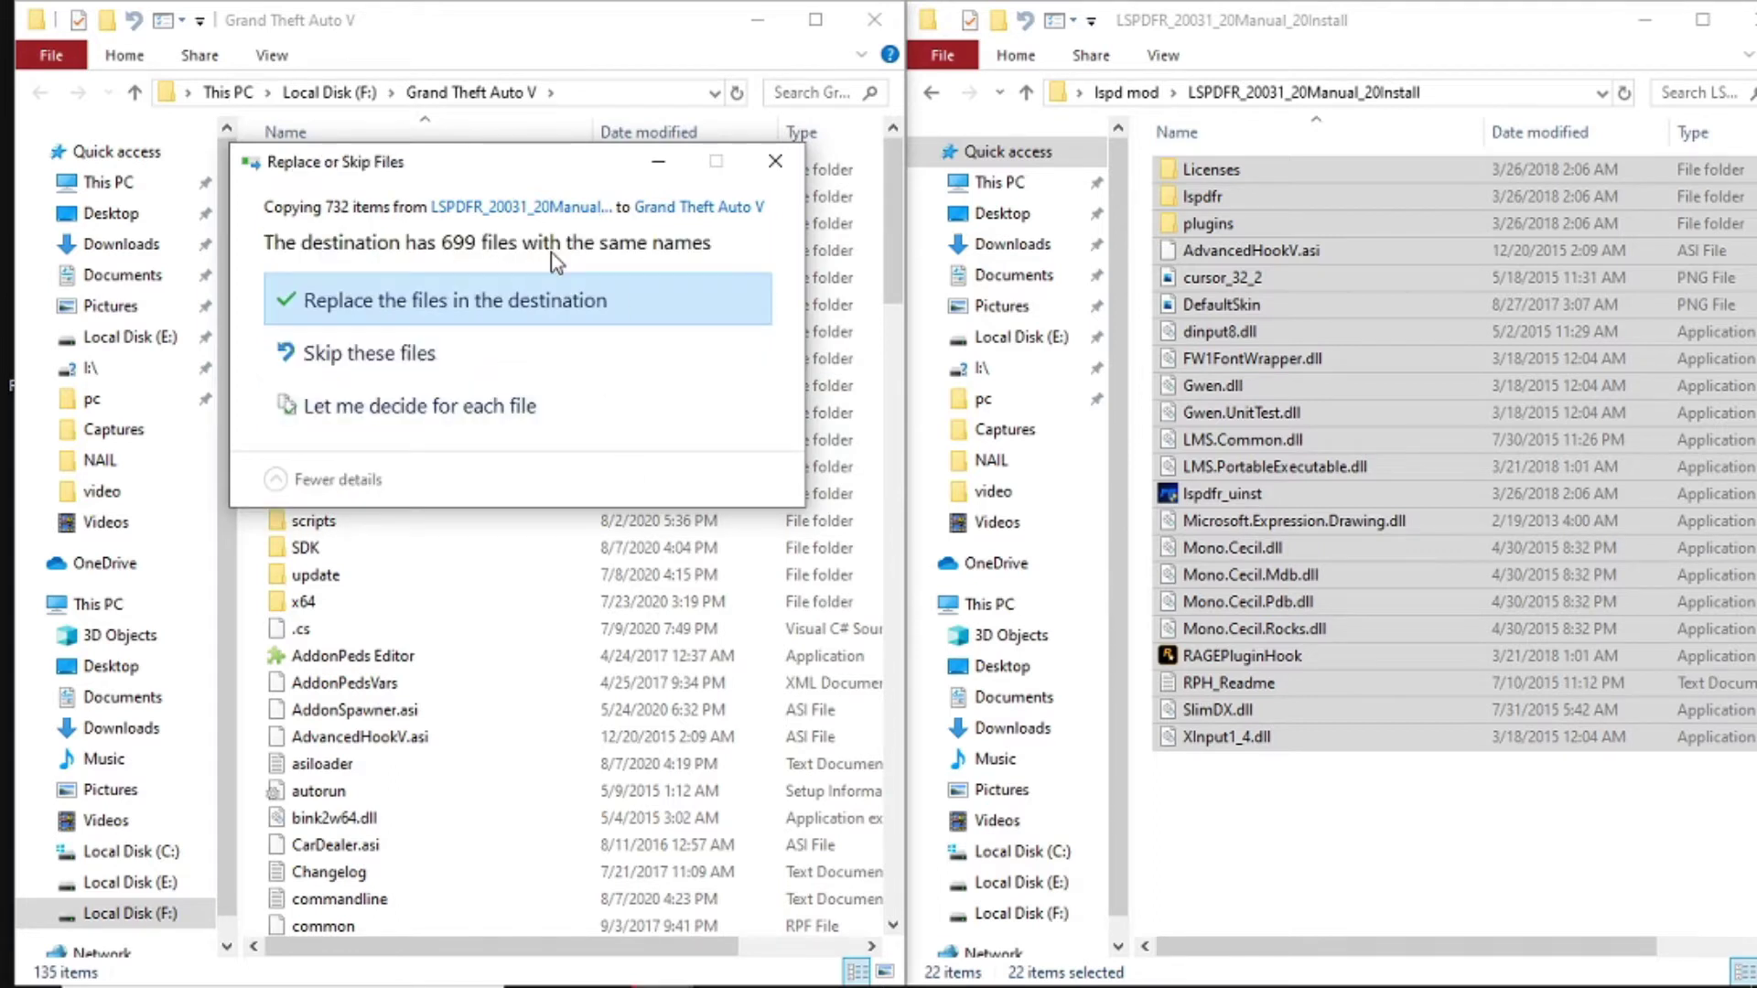
left_click(575, 315)
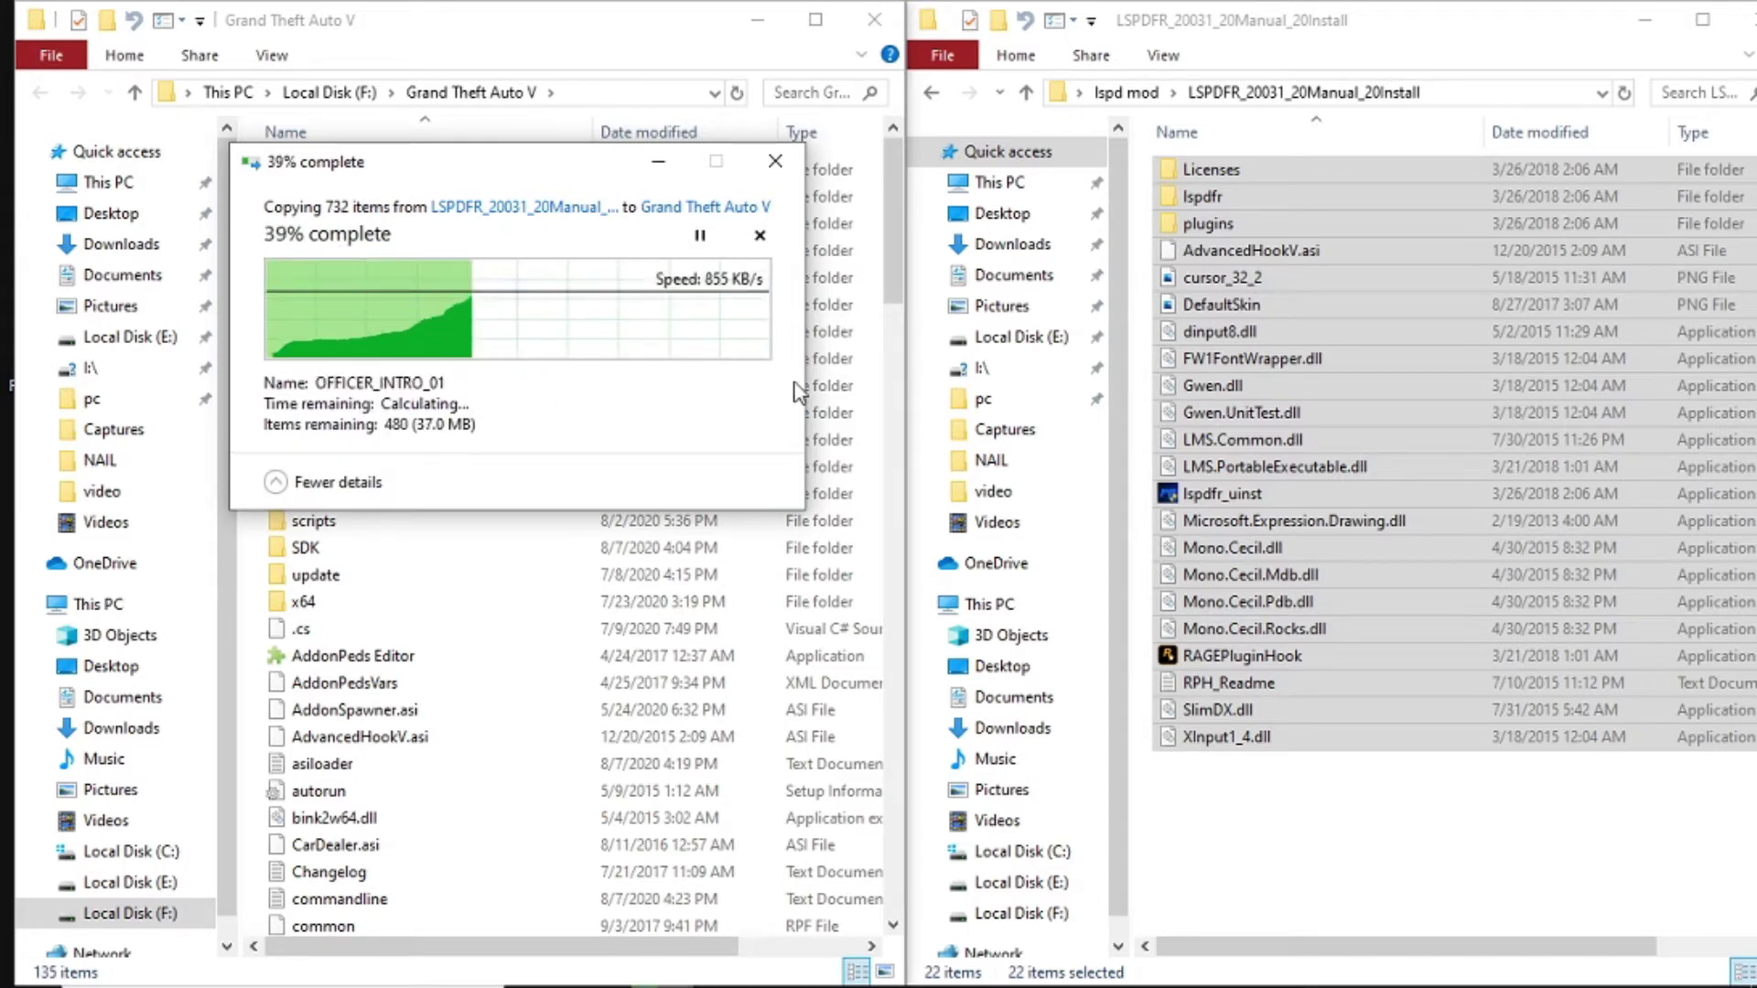
scroll(619, 530, "down", 6)
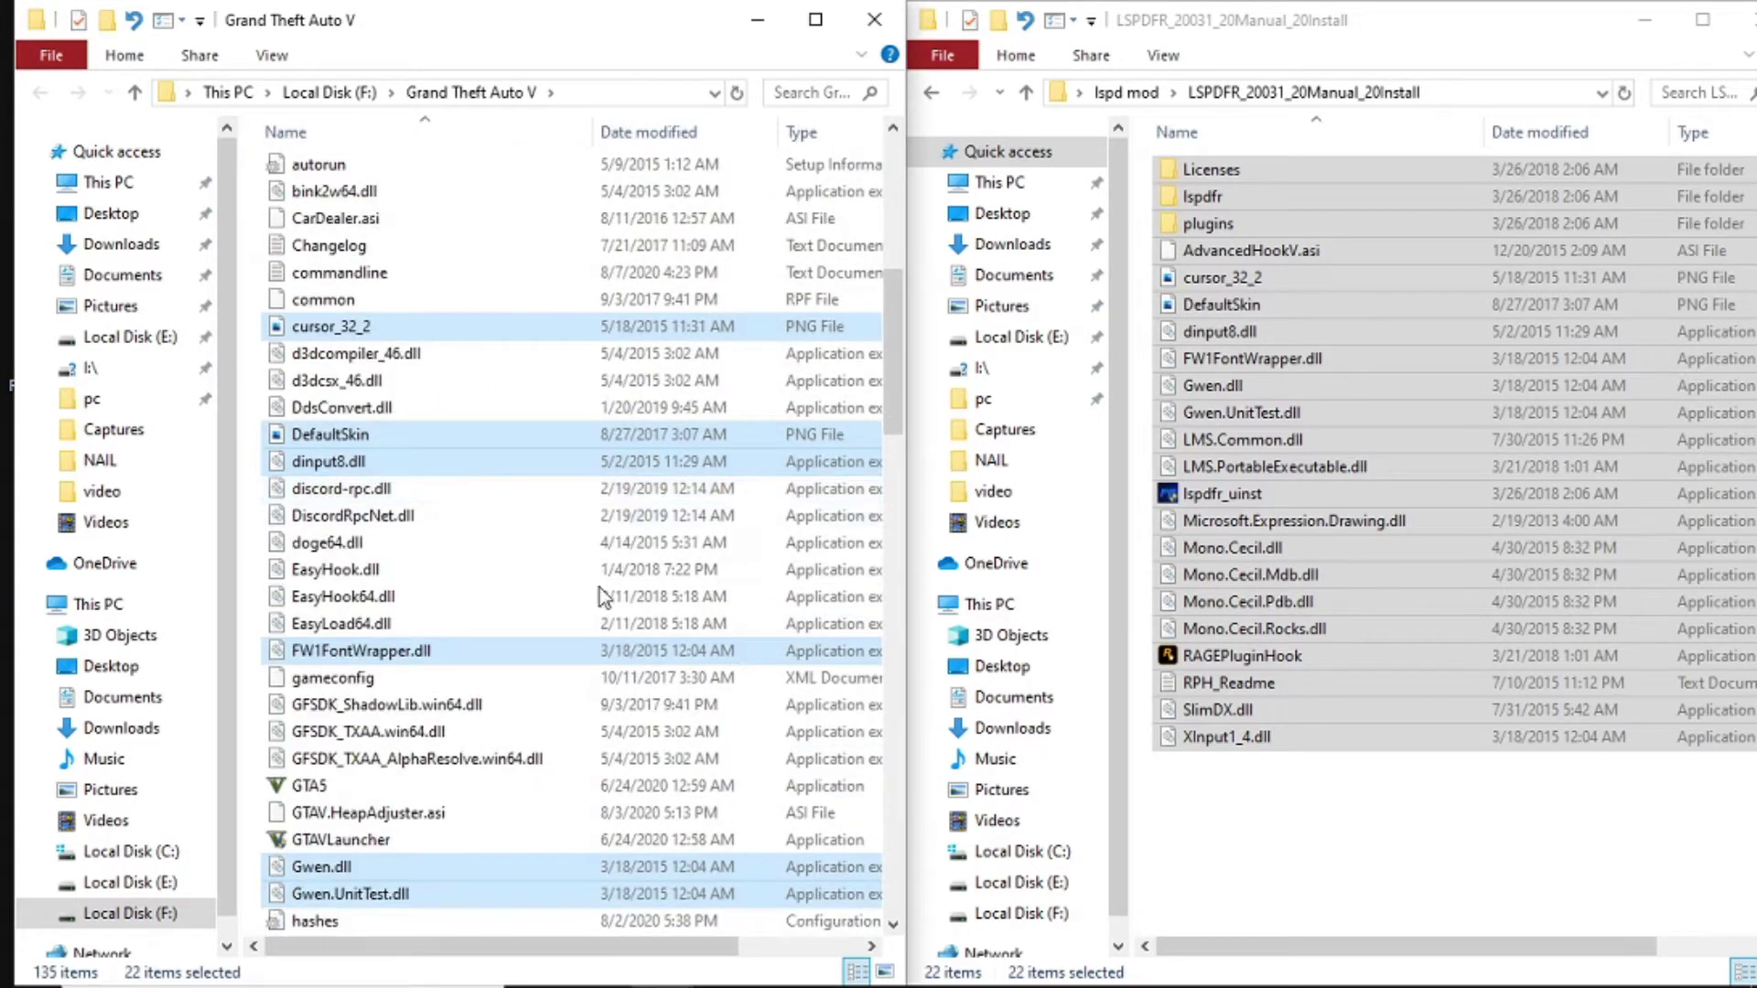
scroll(562, 497, "up", 8)
left_click(1453, 833)
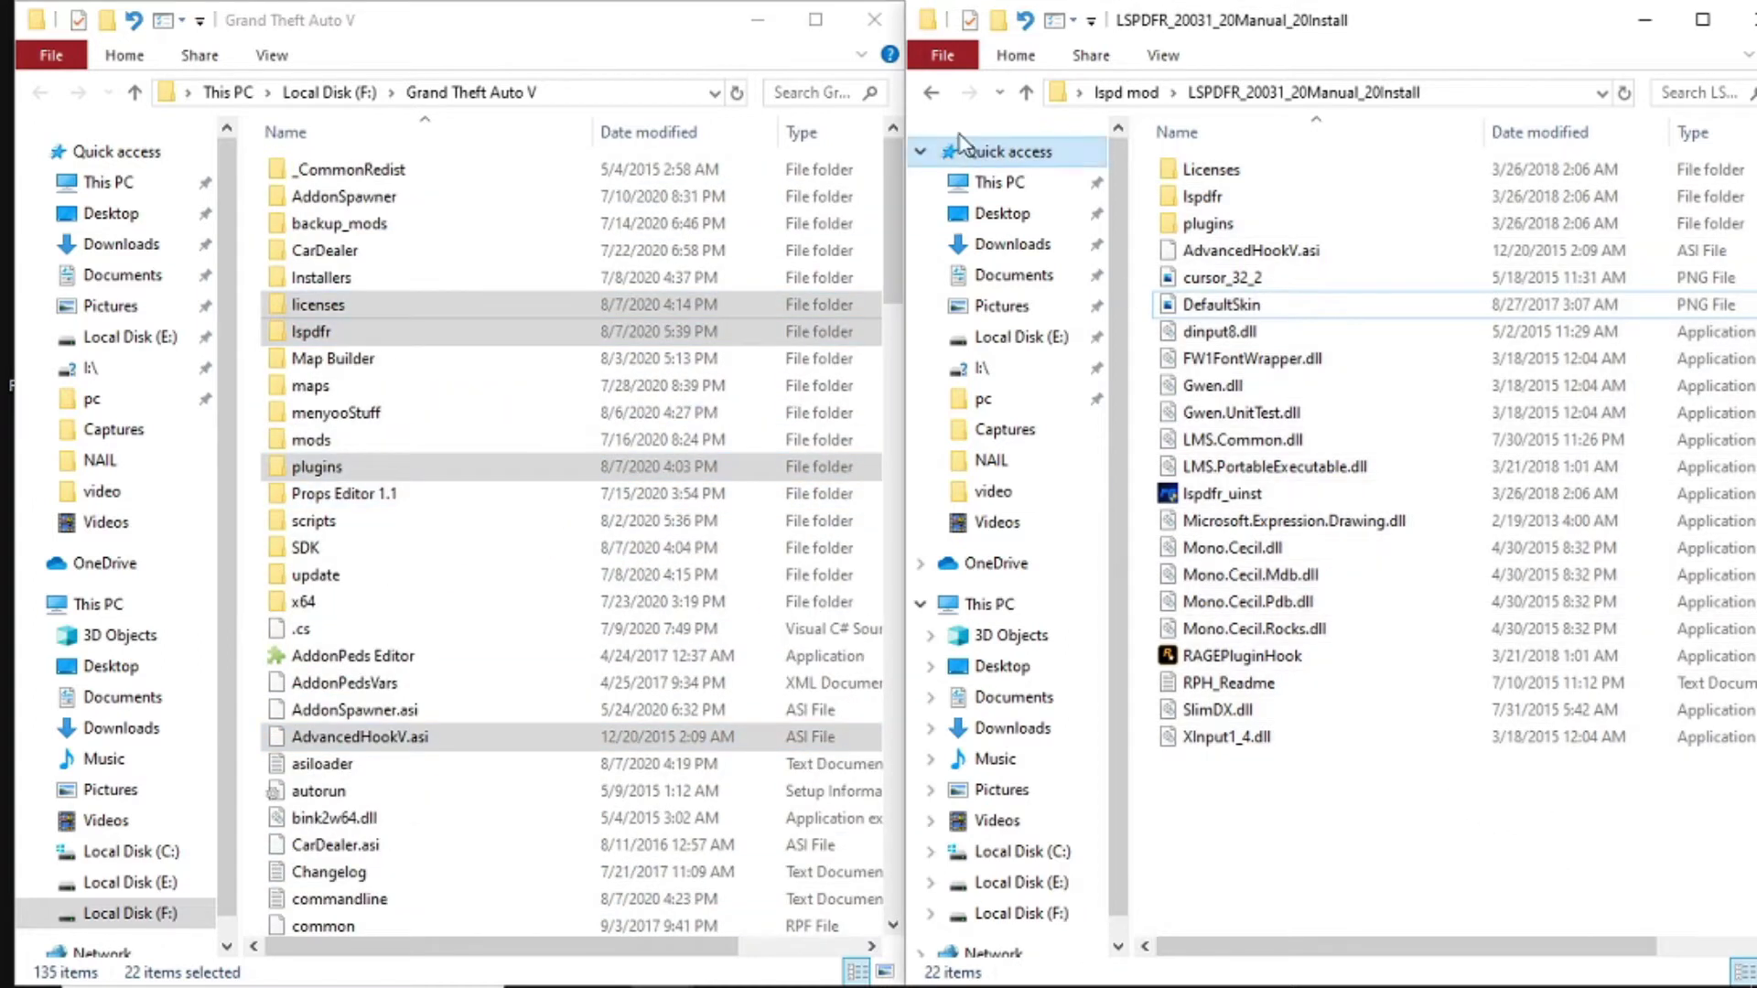
Copy the full contents of the RAGEPluginHook_0_57_1152_13084_ALPHA folder into the Grand Theft Auto V folder, replacing existing files.
left_click(932, 95)
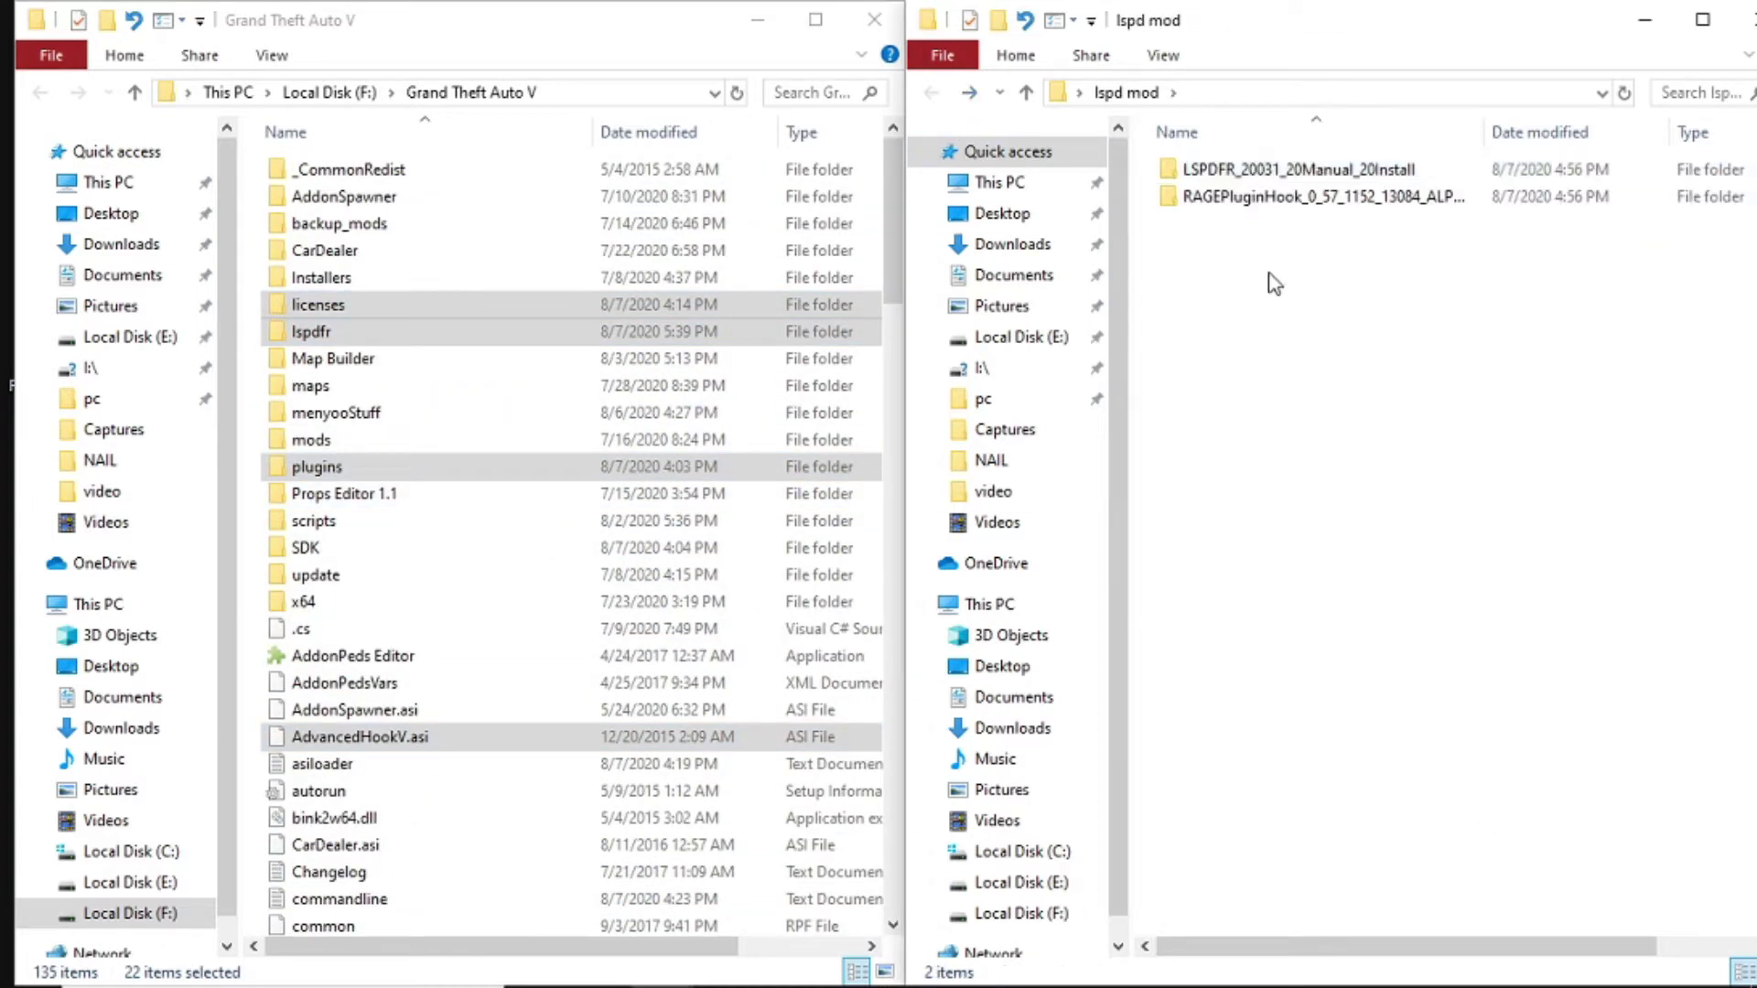
double_click(1267, 203)
left_click_drag(1234, 686, 307, 421)
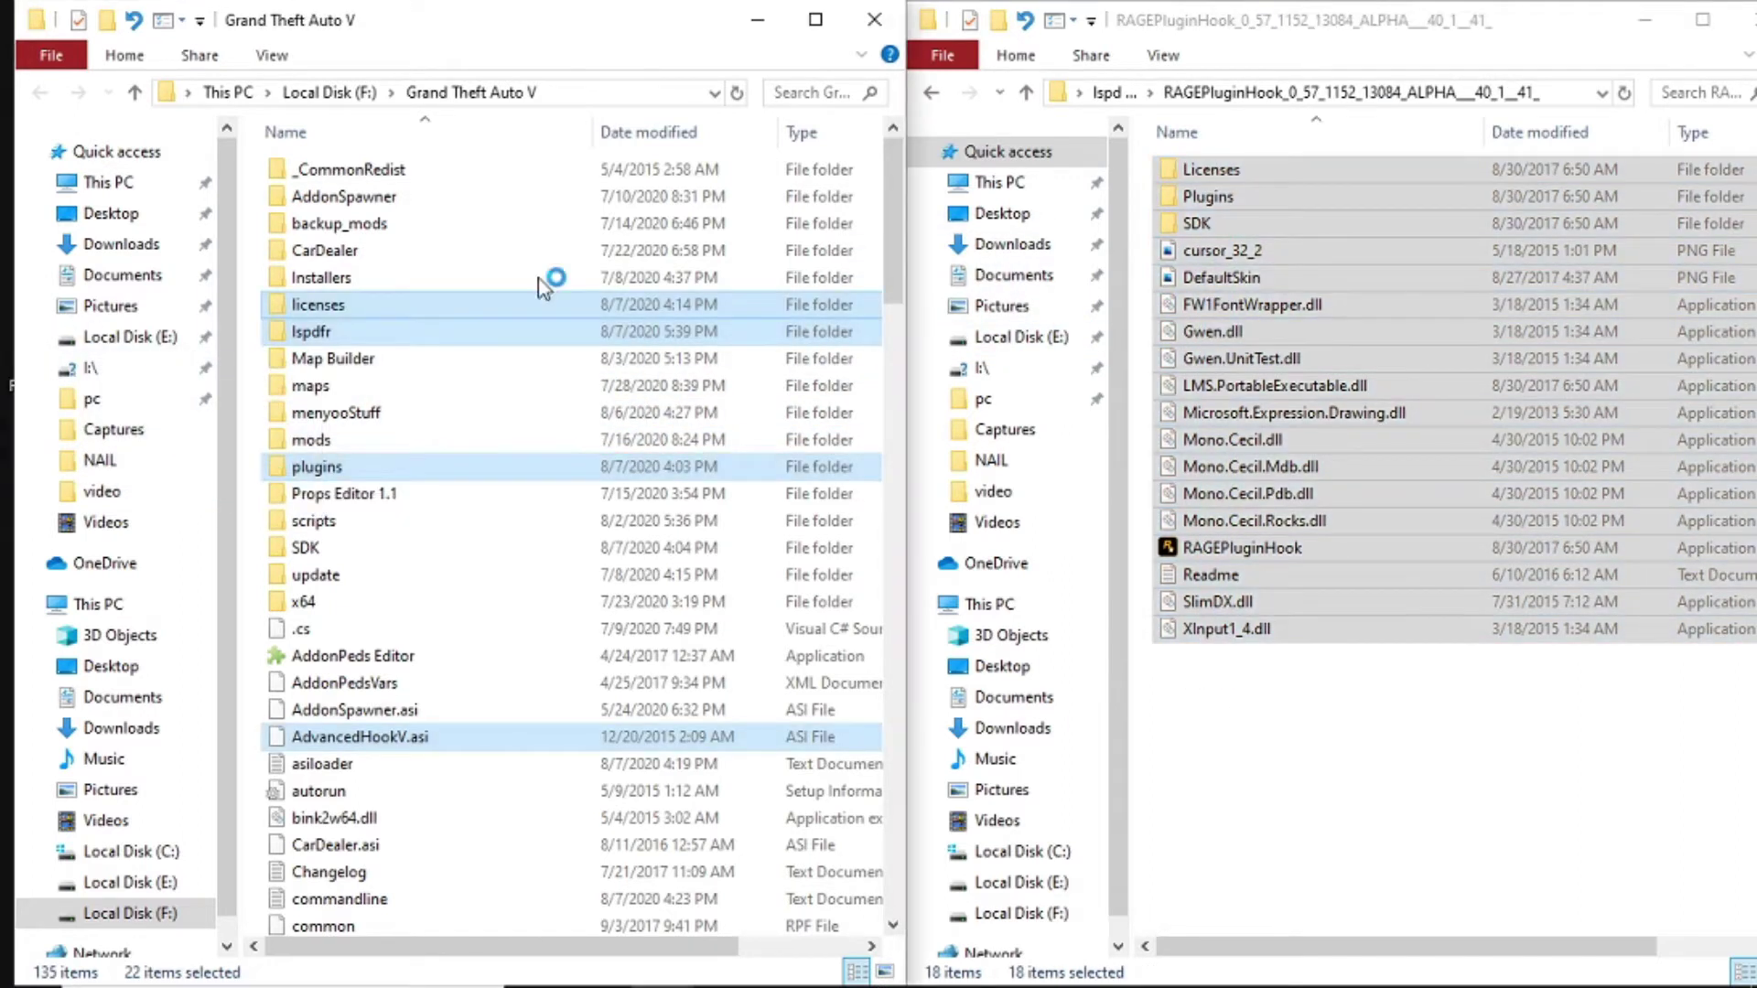
left_click(746, 299)
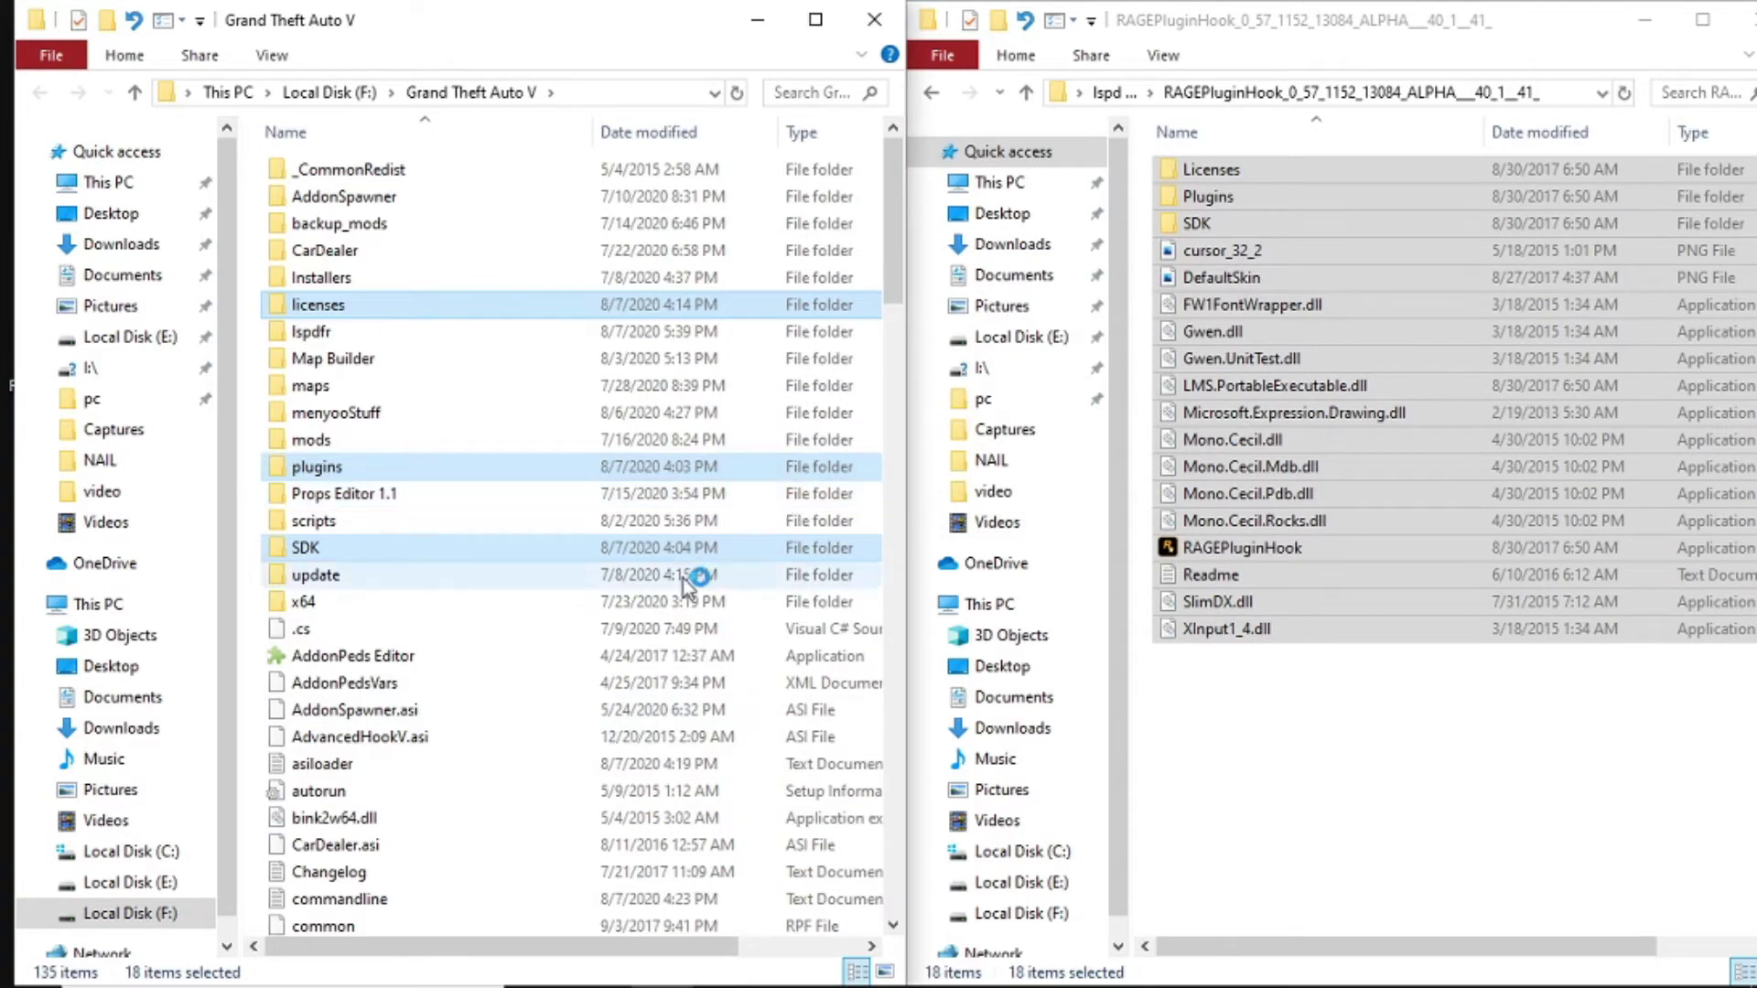
left_click(1306, 780)
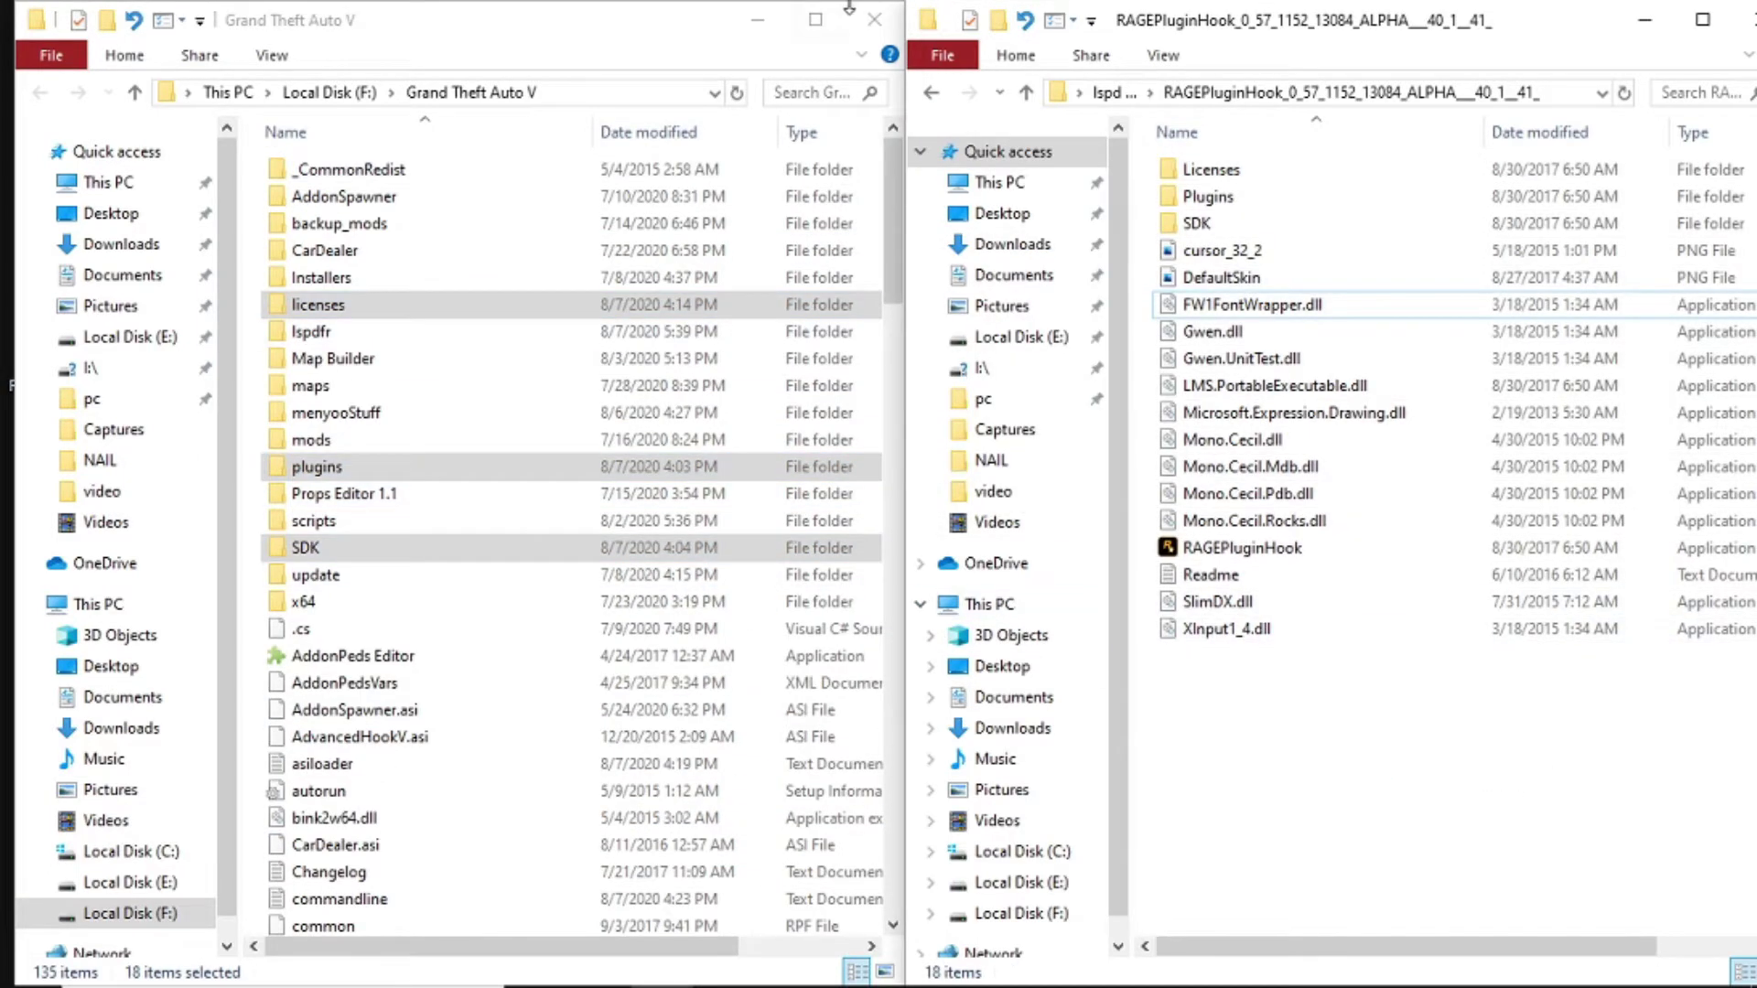
Check in the compatibility properties of the RAGEPluginHook application that it is set to run as an administrator.
left_click(814, 18)
scroll(1070, 436, "down", 6)
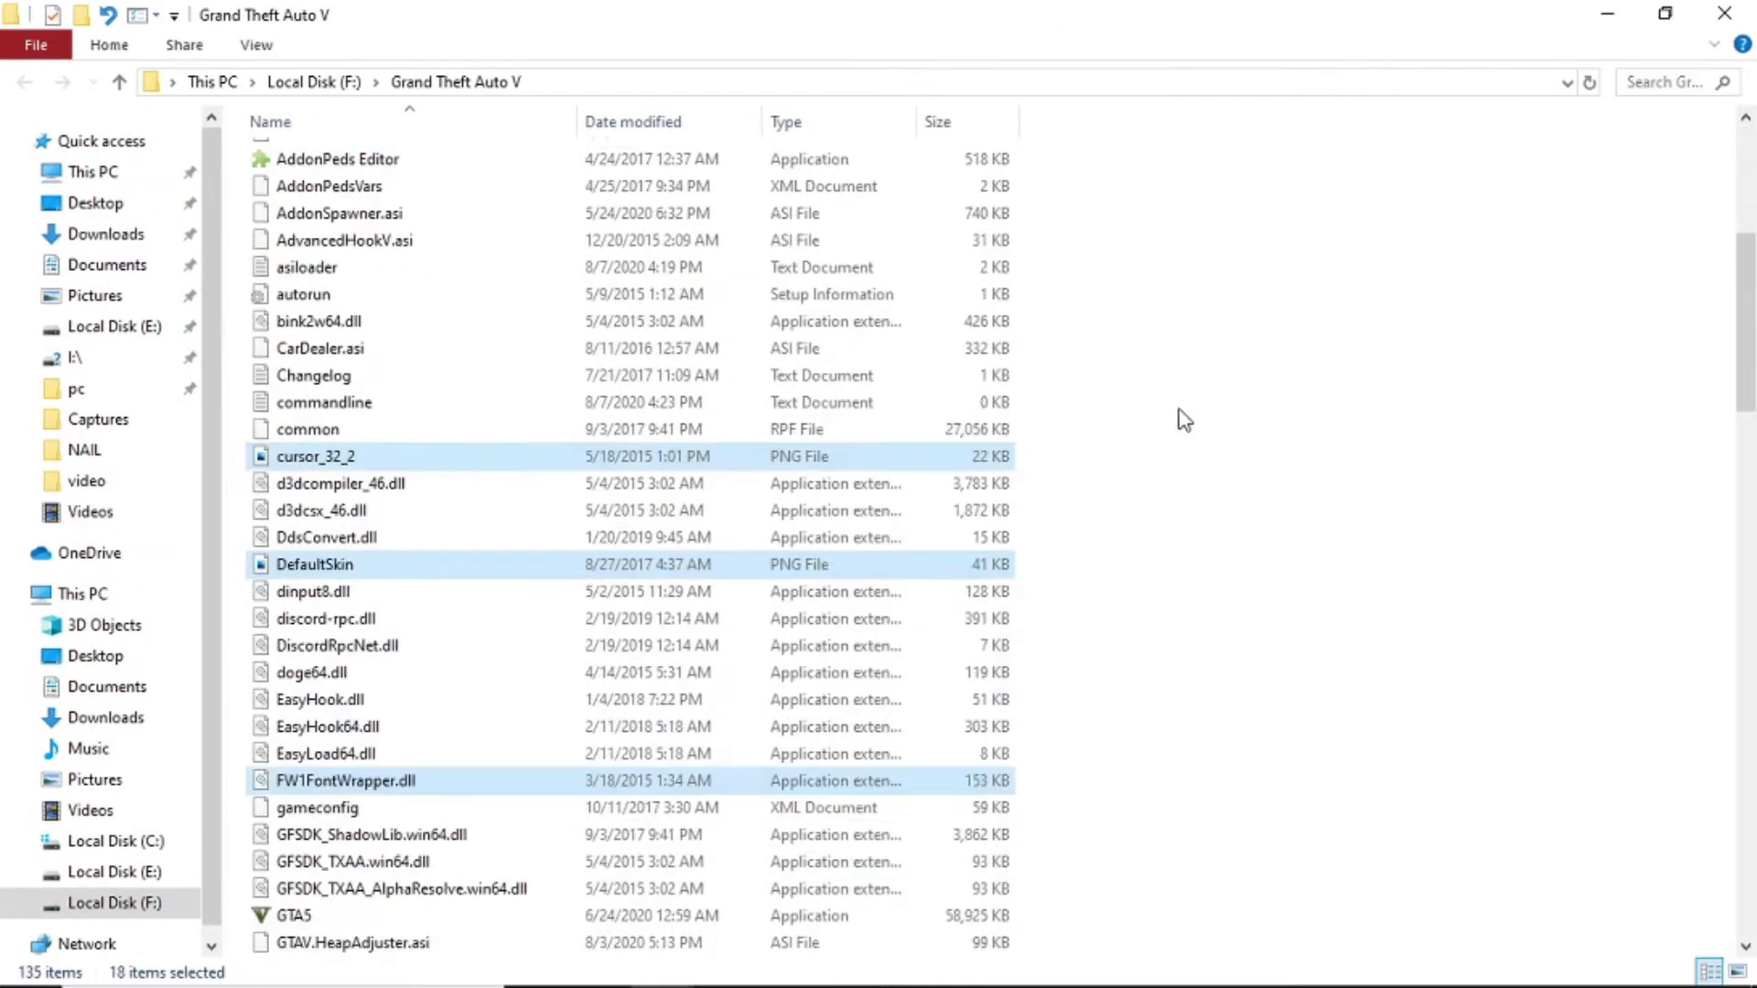
left_click(1025, 604)
scroll(1025, 604, "down", 4)
scroll(79, 908, "down", 1)
scroll(375, 753, "down", 10)
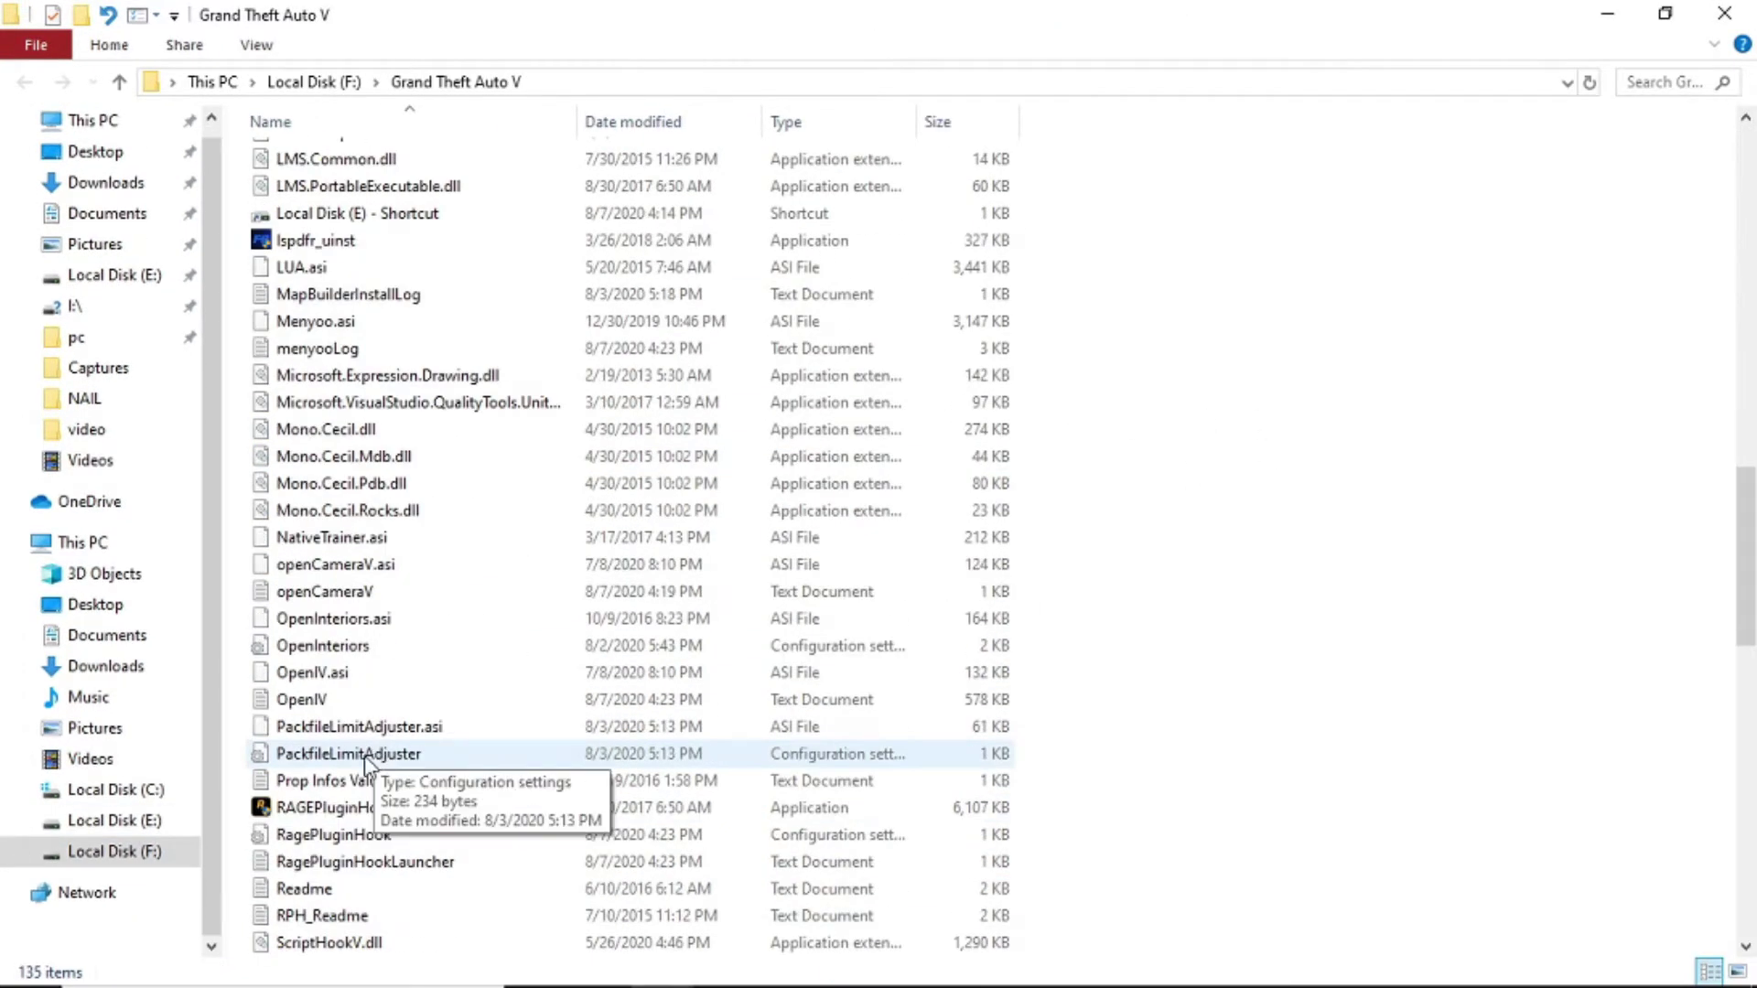
right_click(371, 810)
left_click(417, 788)
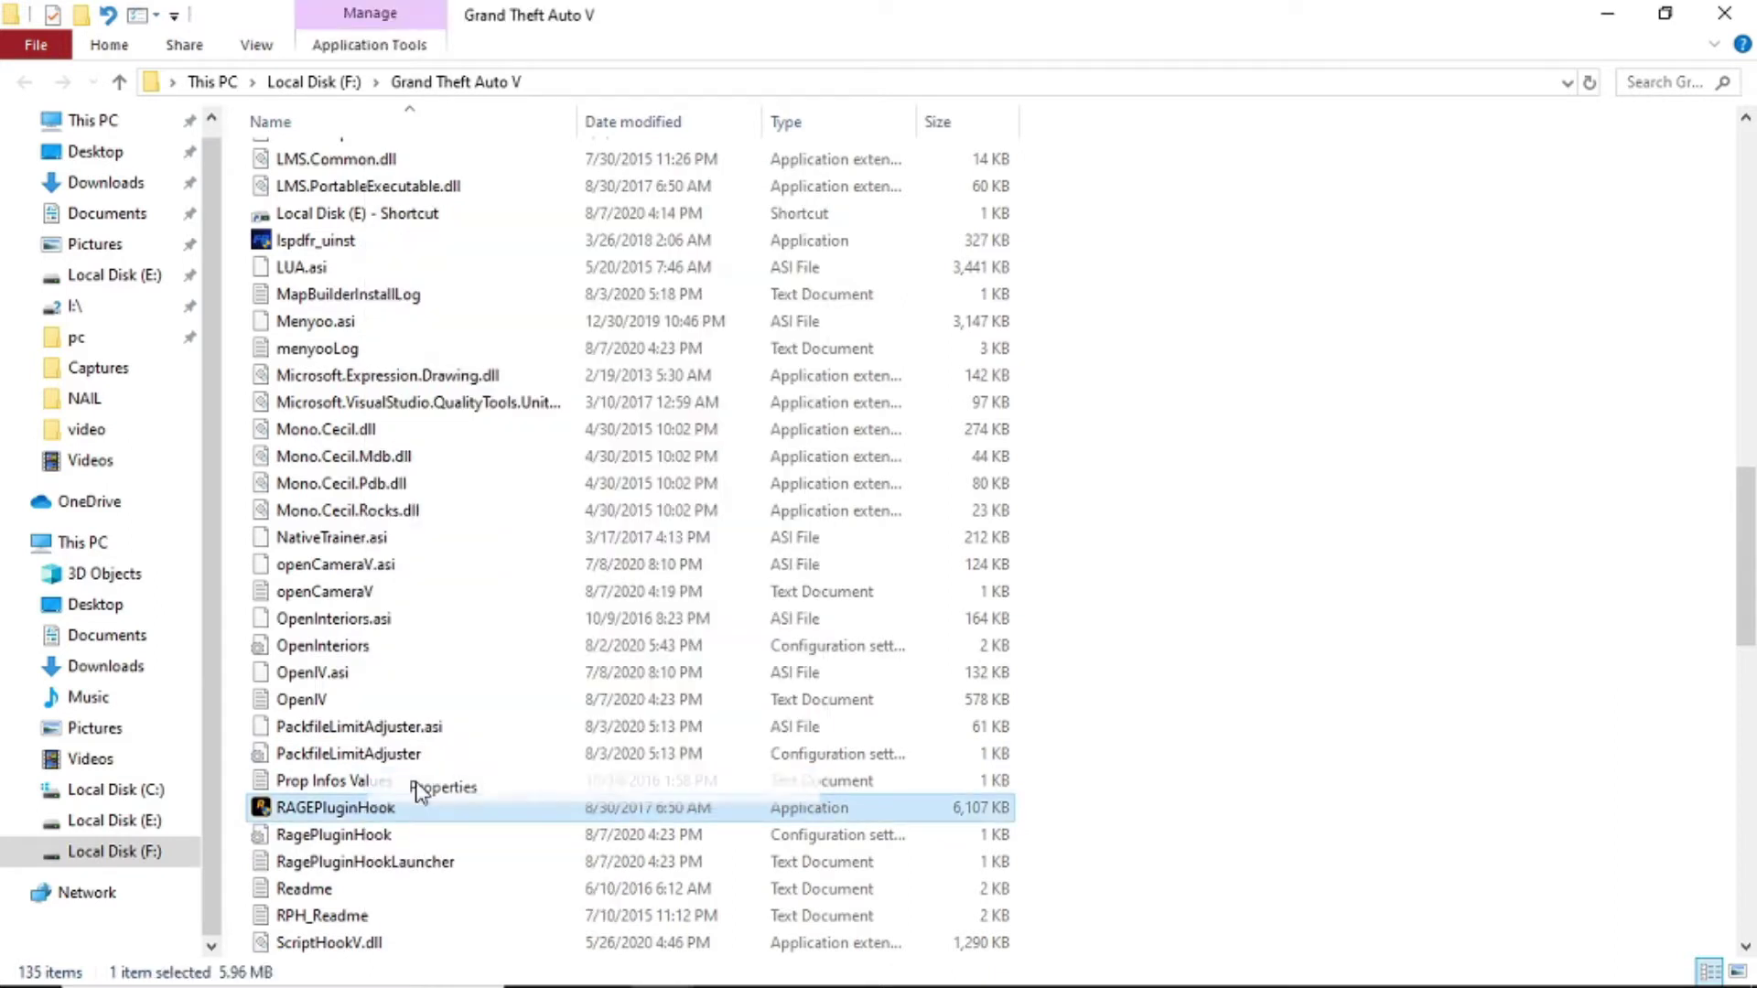
left_click(494, 384)
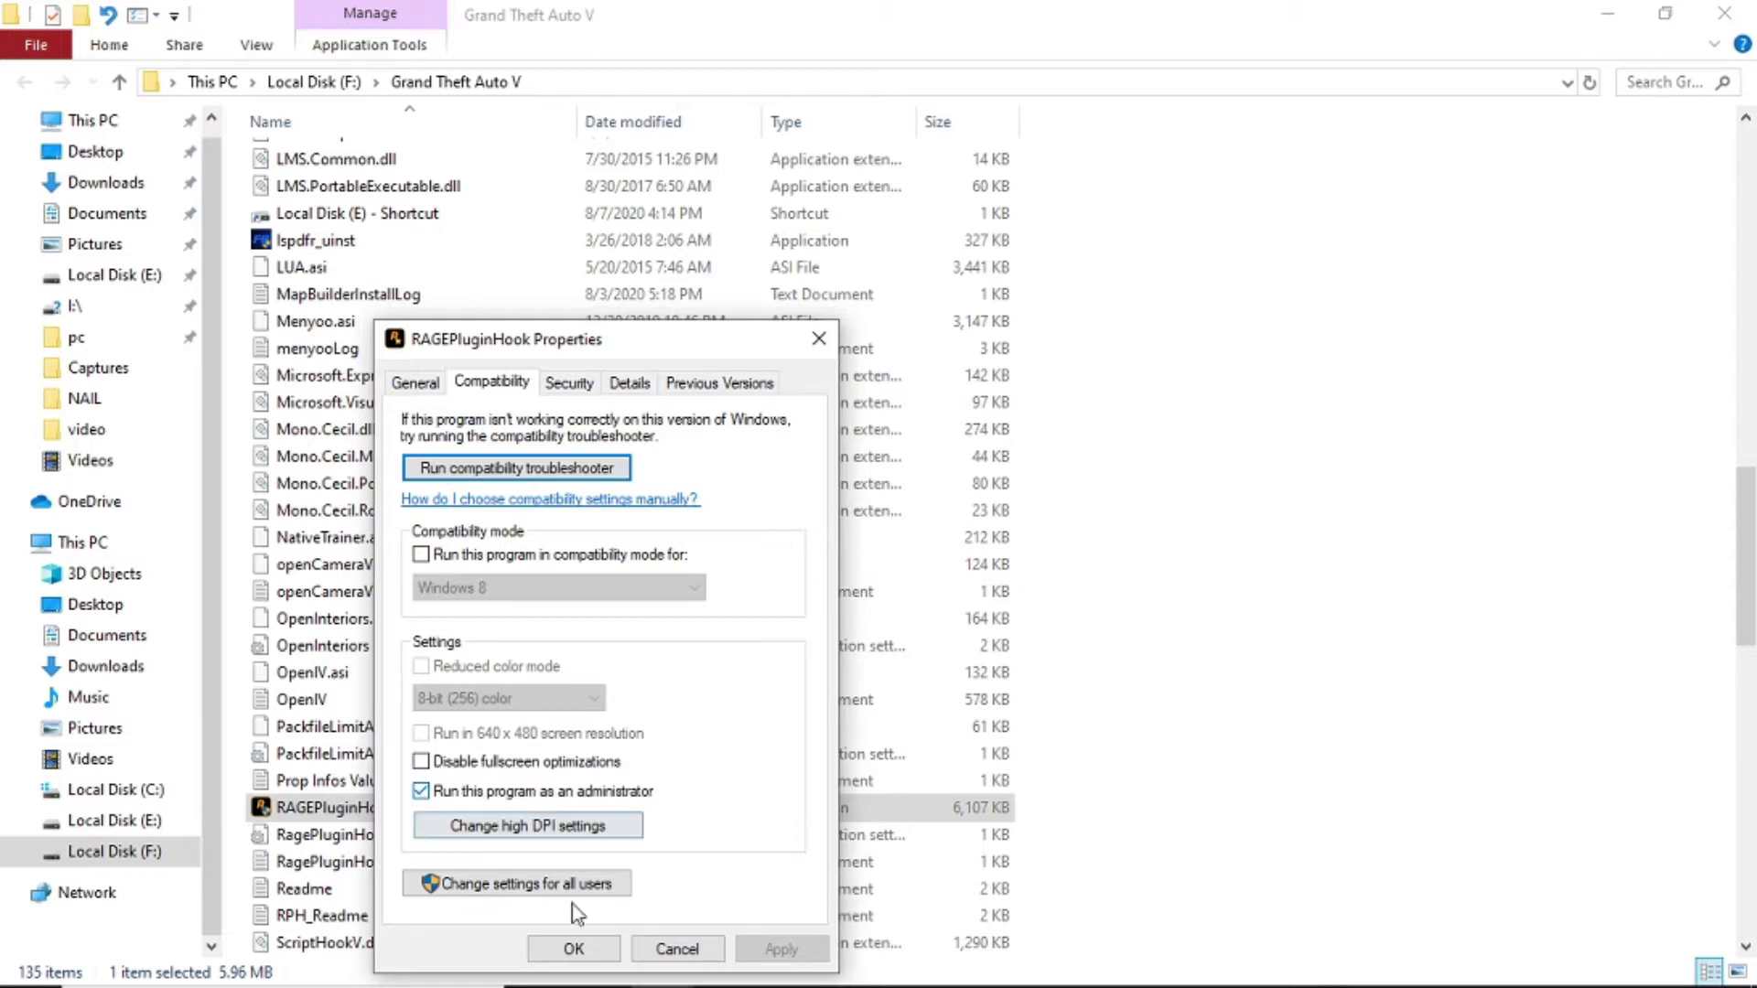
left_click(574, 948)
Check in the compatibility properties of GTAVLauncher that it is set to run as an administrator.
scroll(540, 710, "up", 14)
scroll(519, 652, "down", 3)
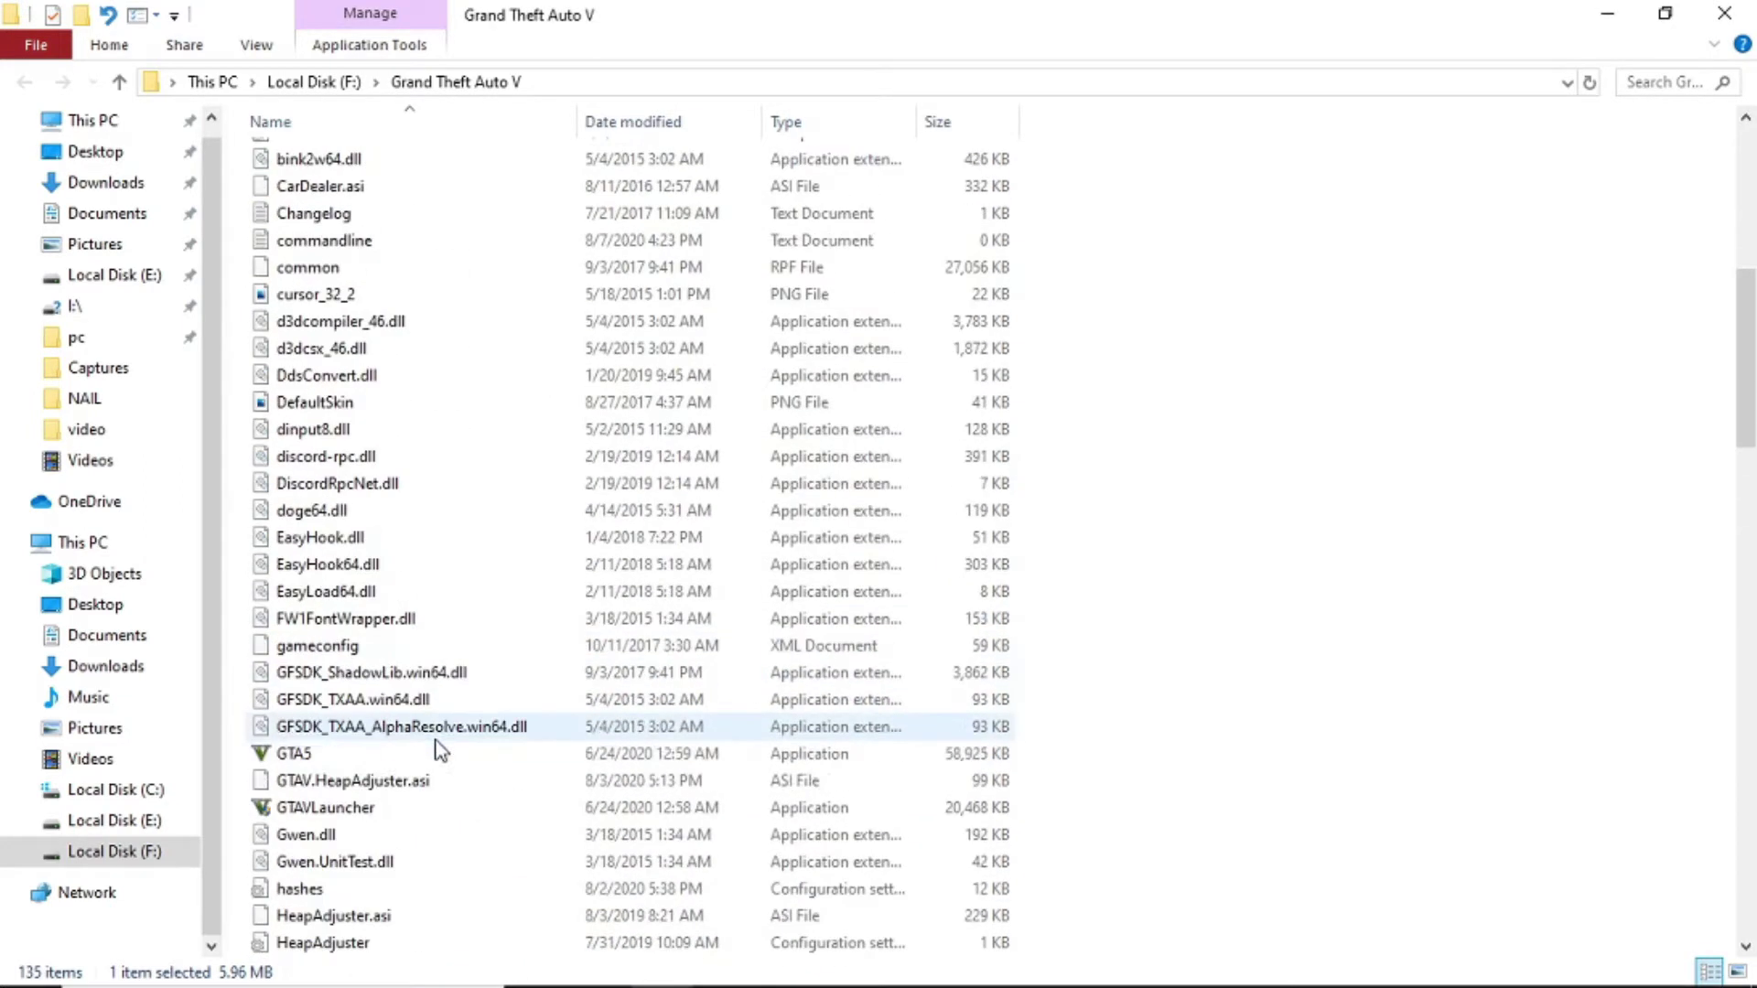
right_click(389, 816)
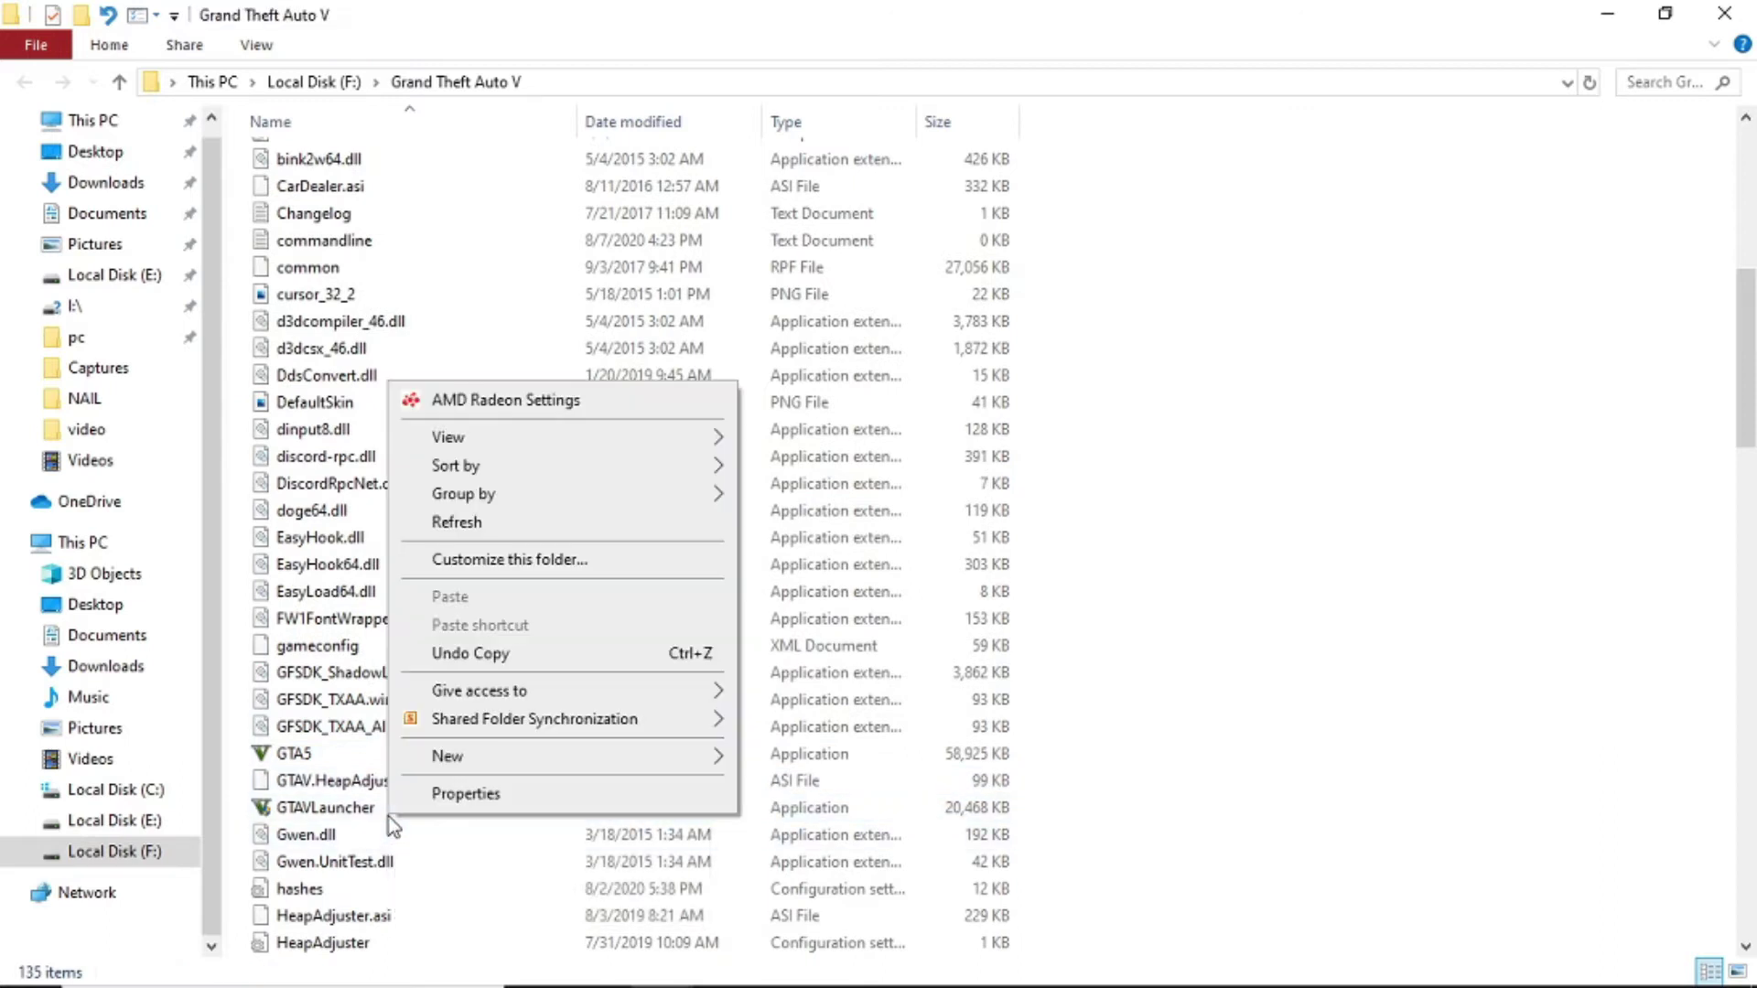
left_click(462, 793)
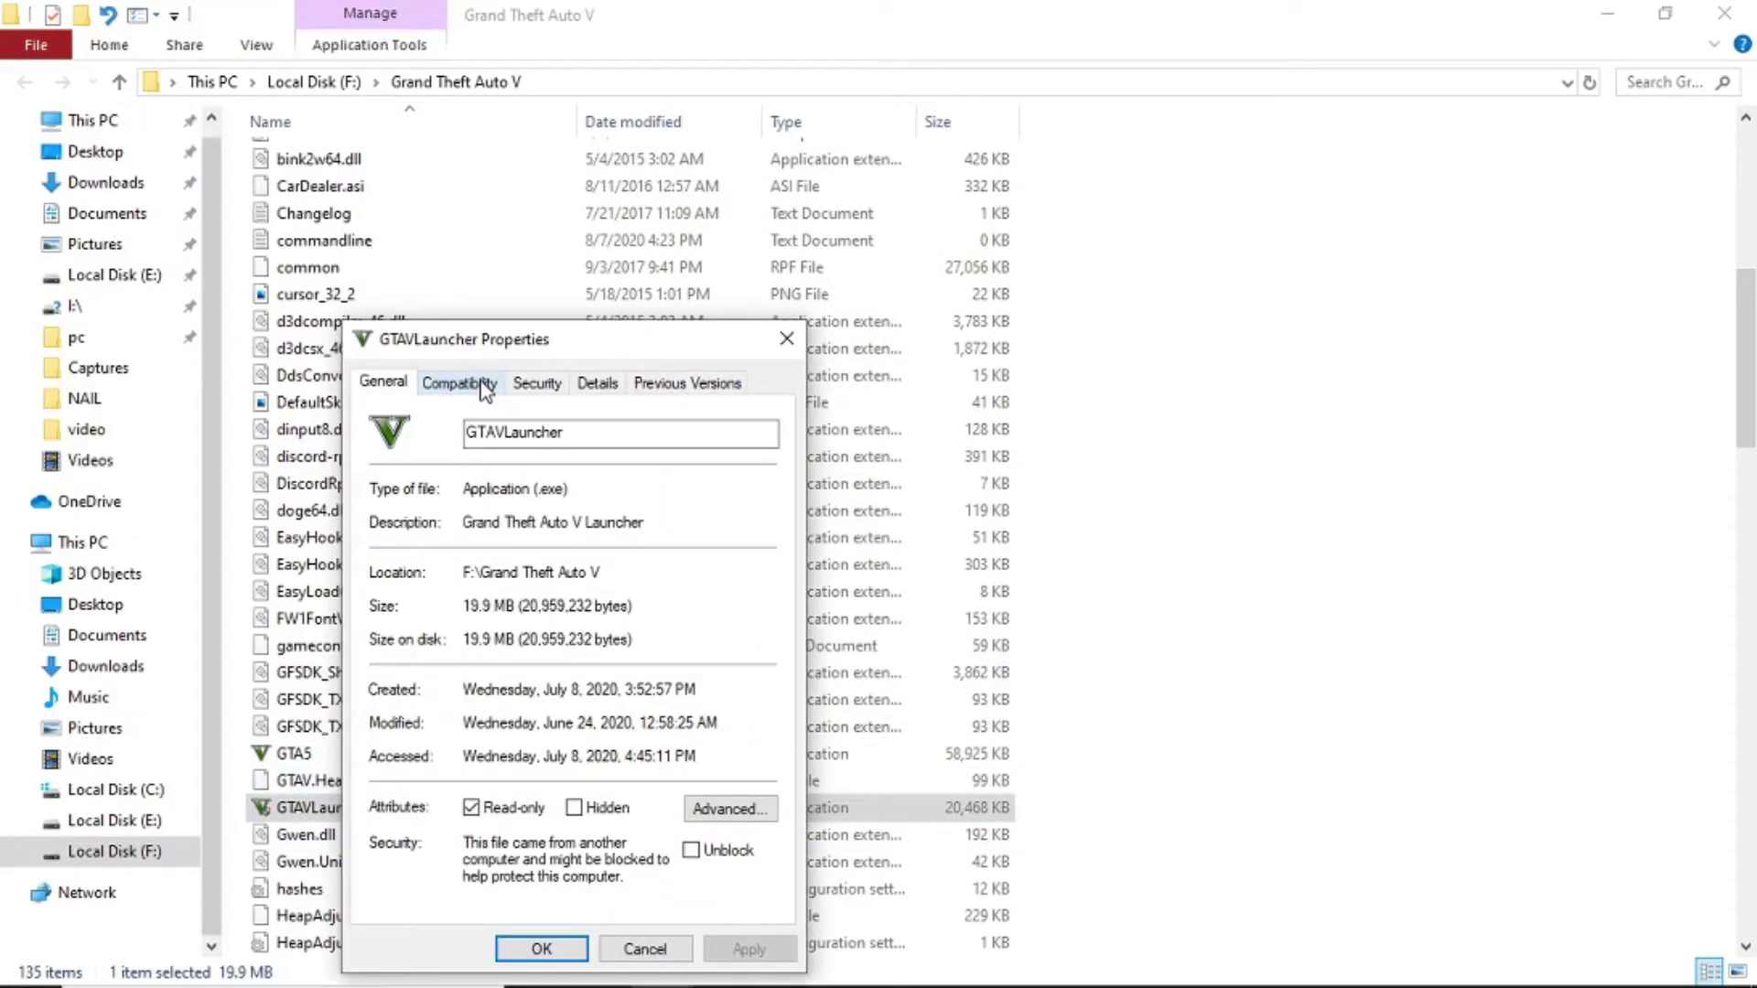
left_click(485, 385)
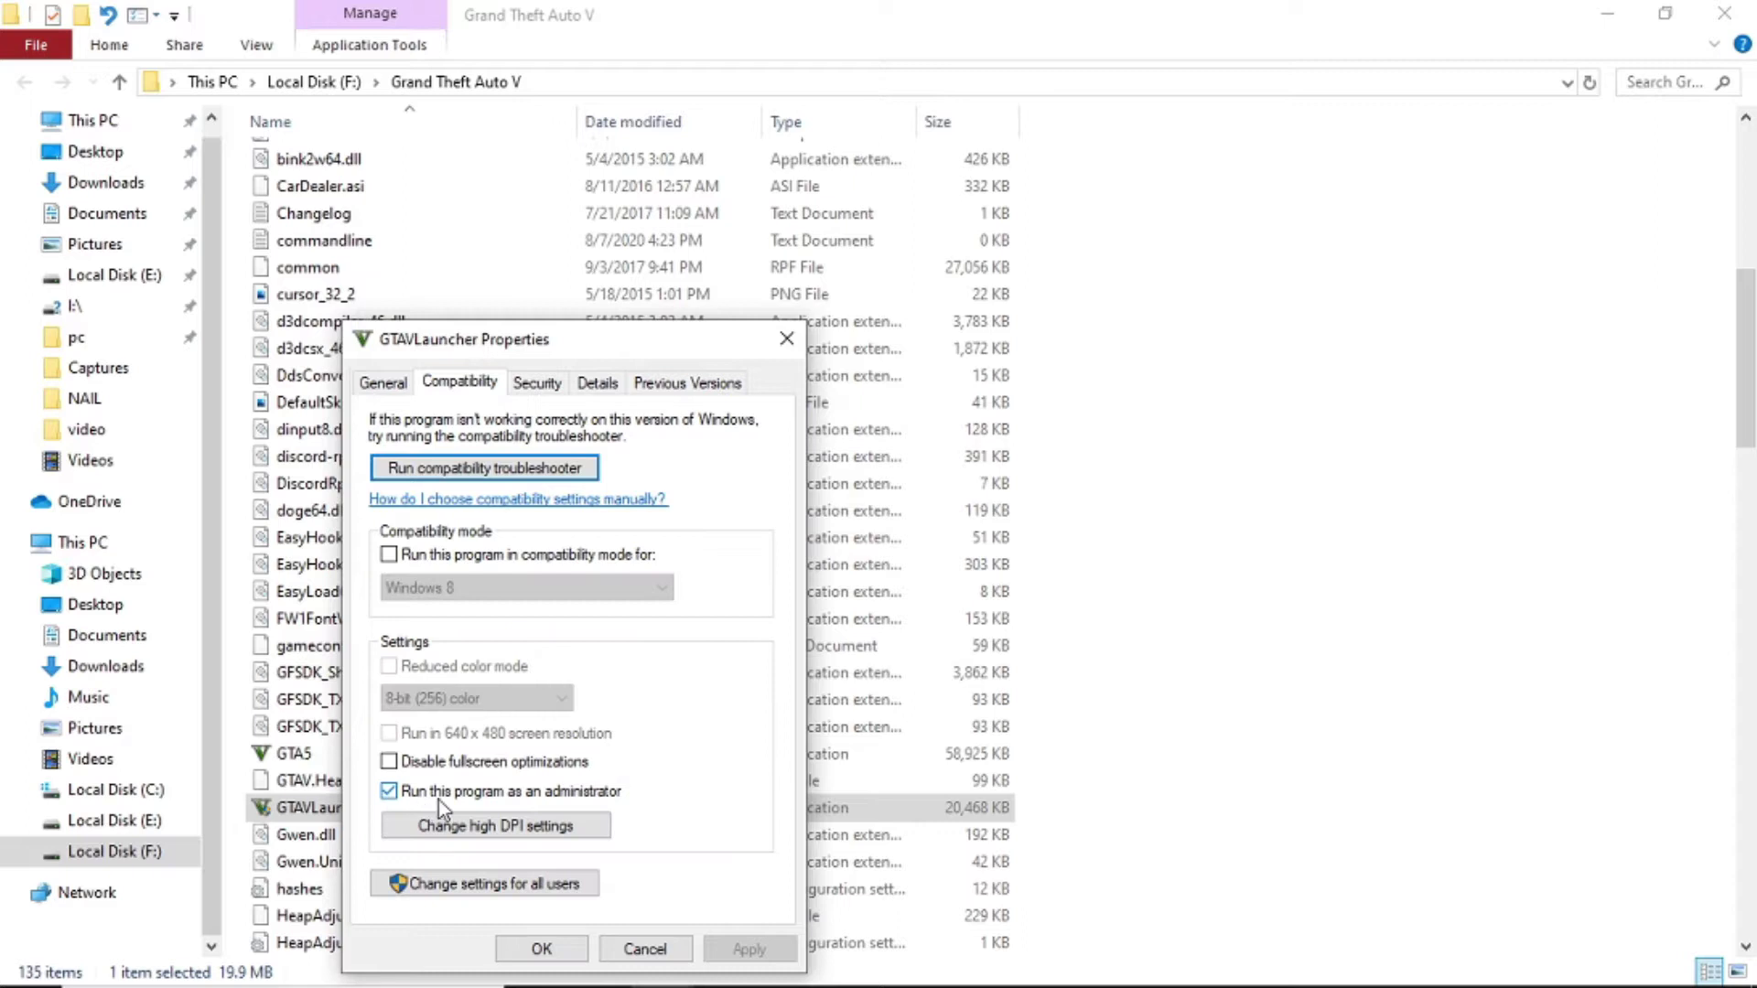
left_click(542, 949)
Run the RAGEPluginHook application as administrator and decline unblocking the listed files.
scroll(641, 595, "down", 7)
left_click(1157, 540)
scroll(329, 666, "down", 1)
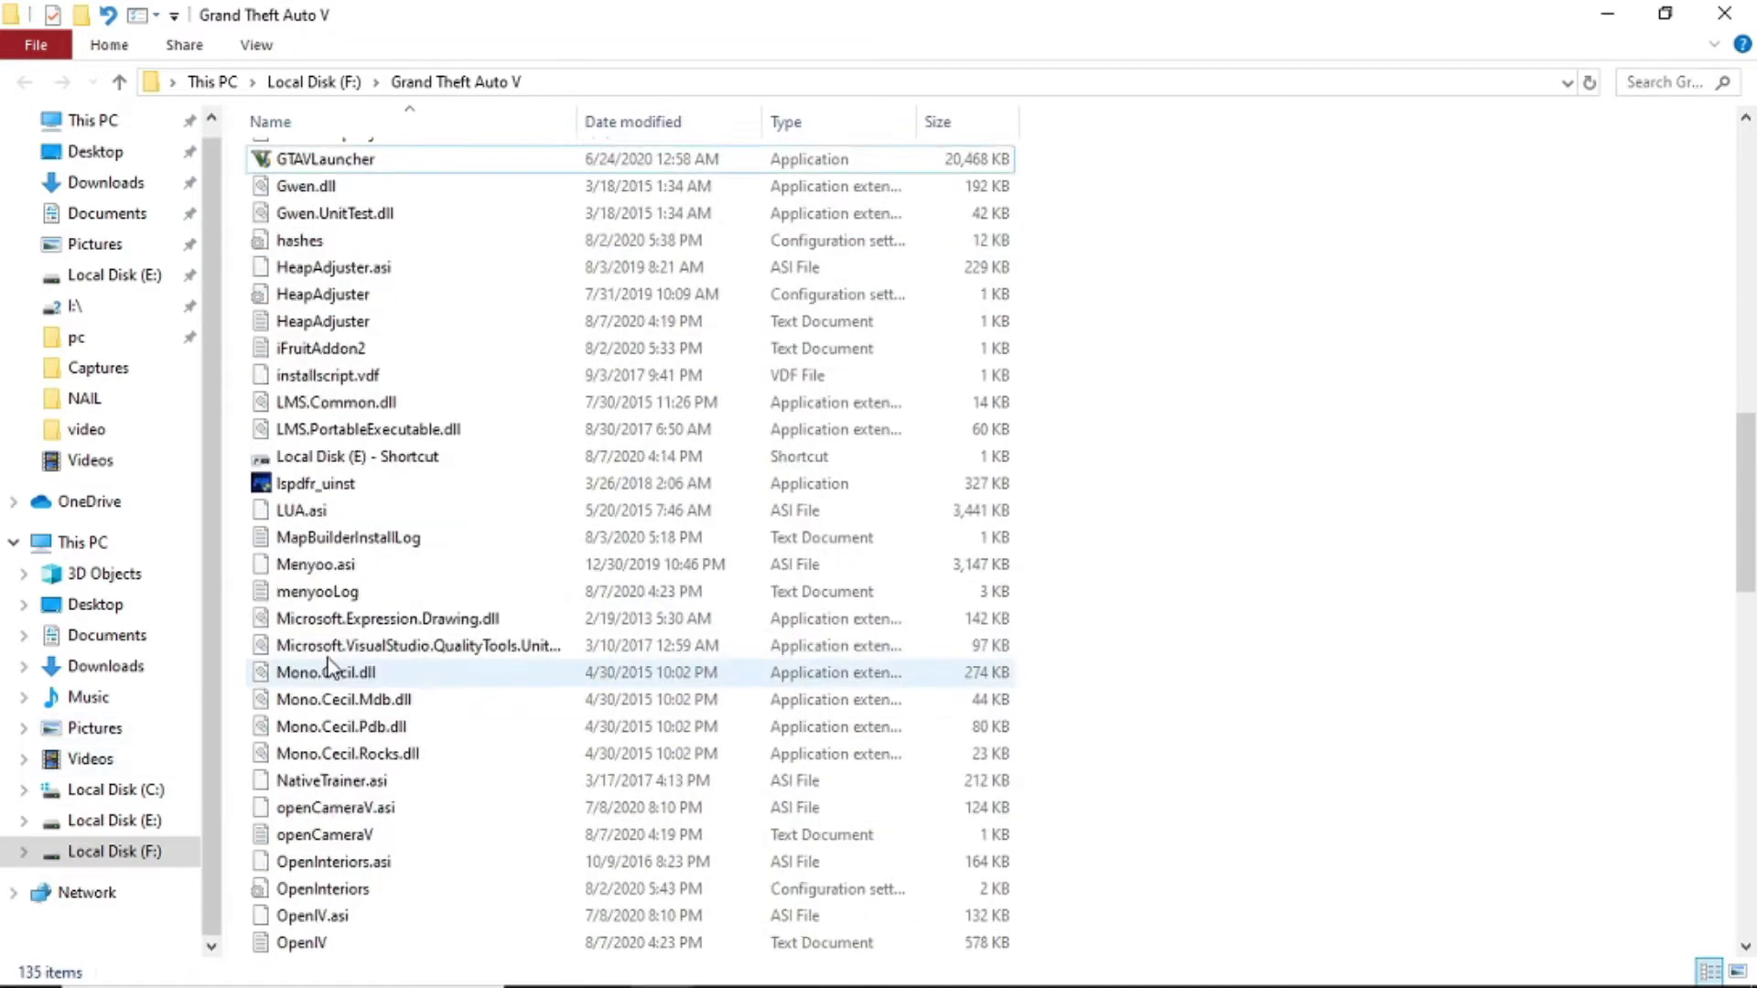
scroll(330, 666, "down", 8)
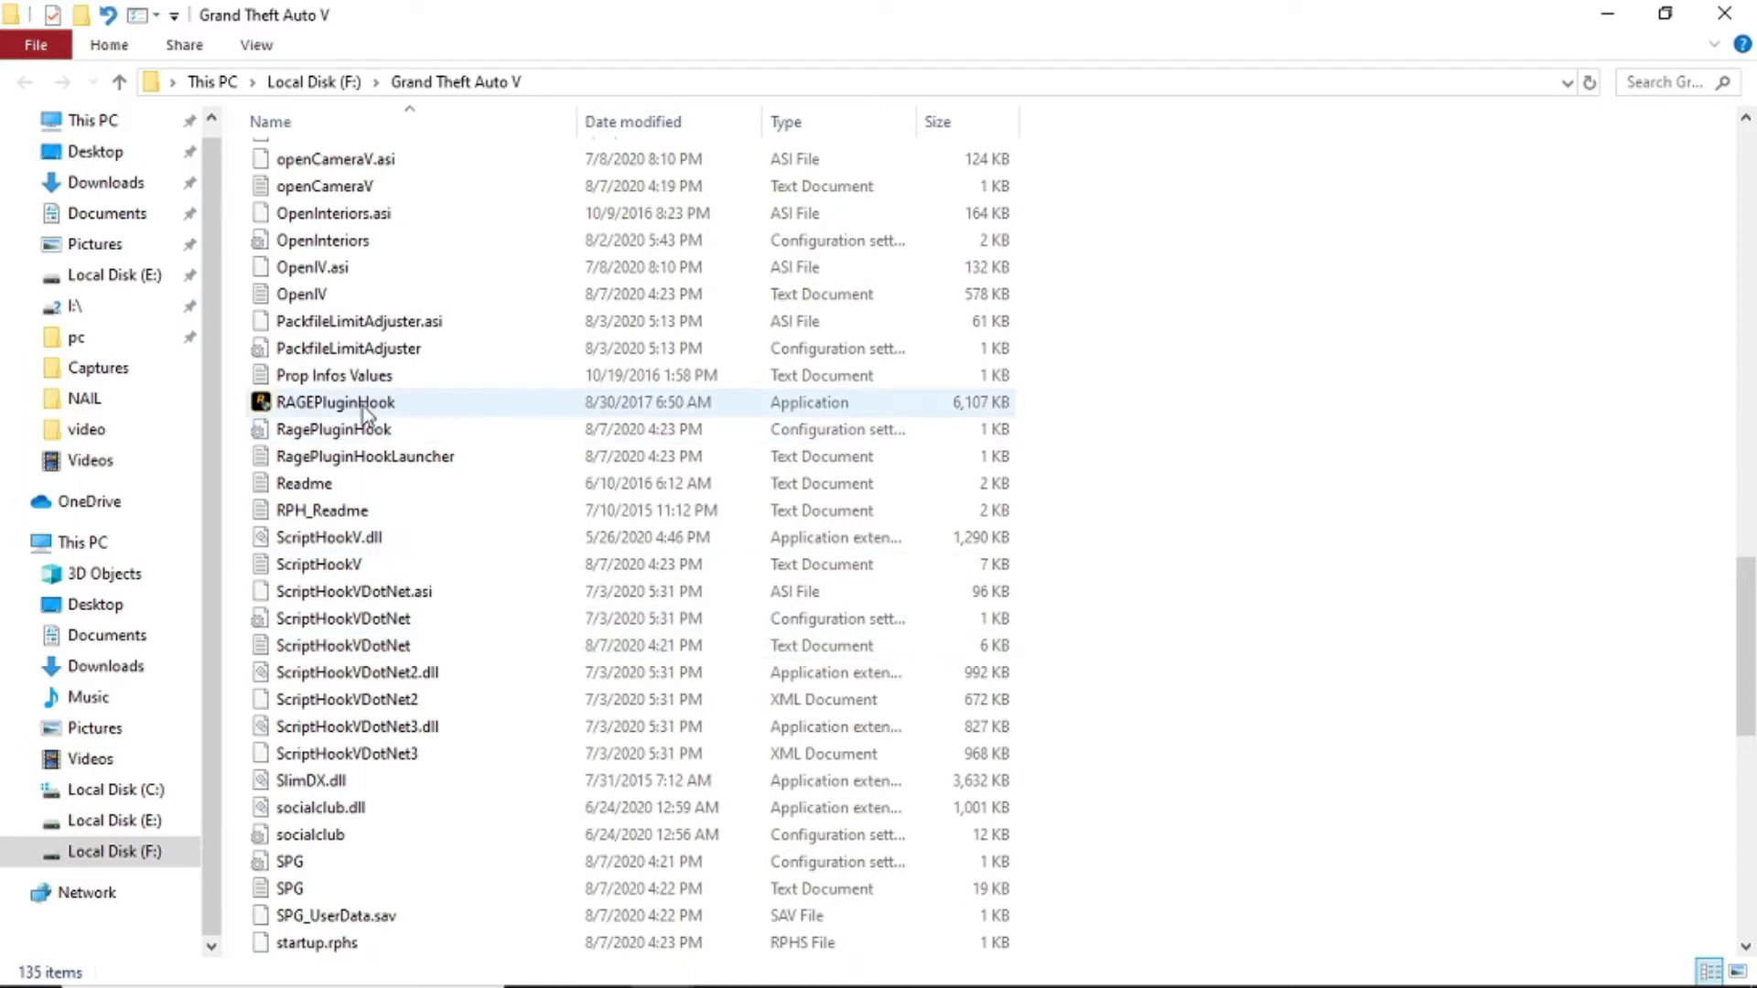
right_click(364, 404)
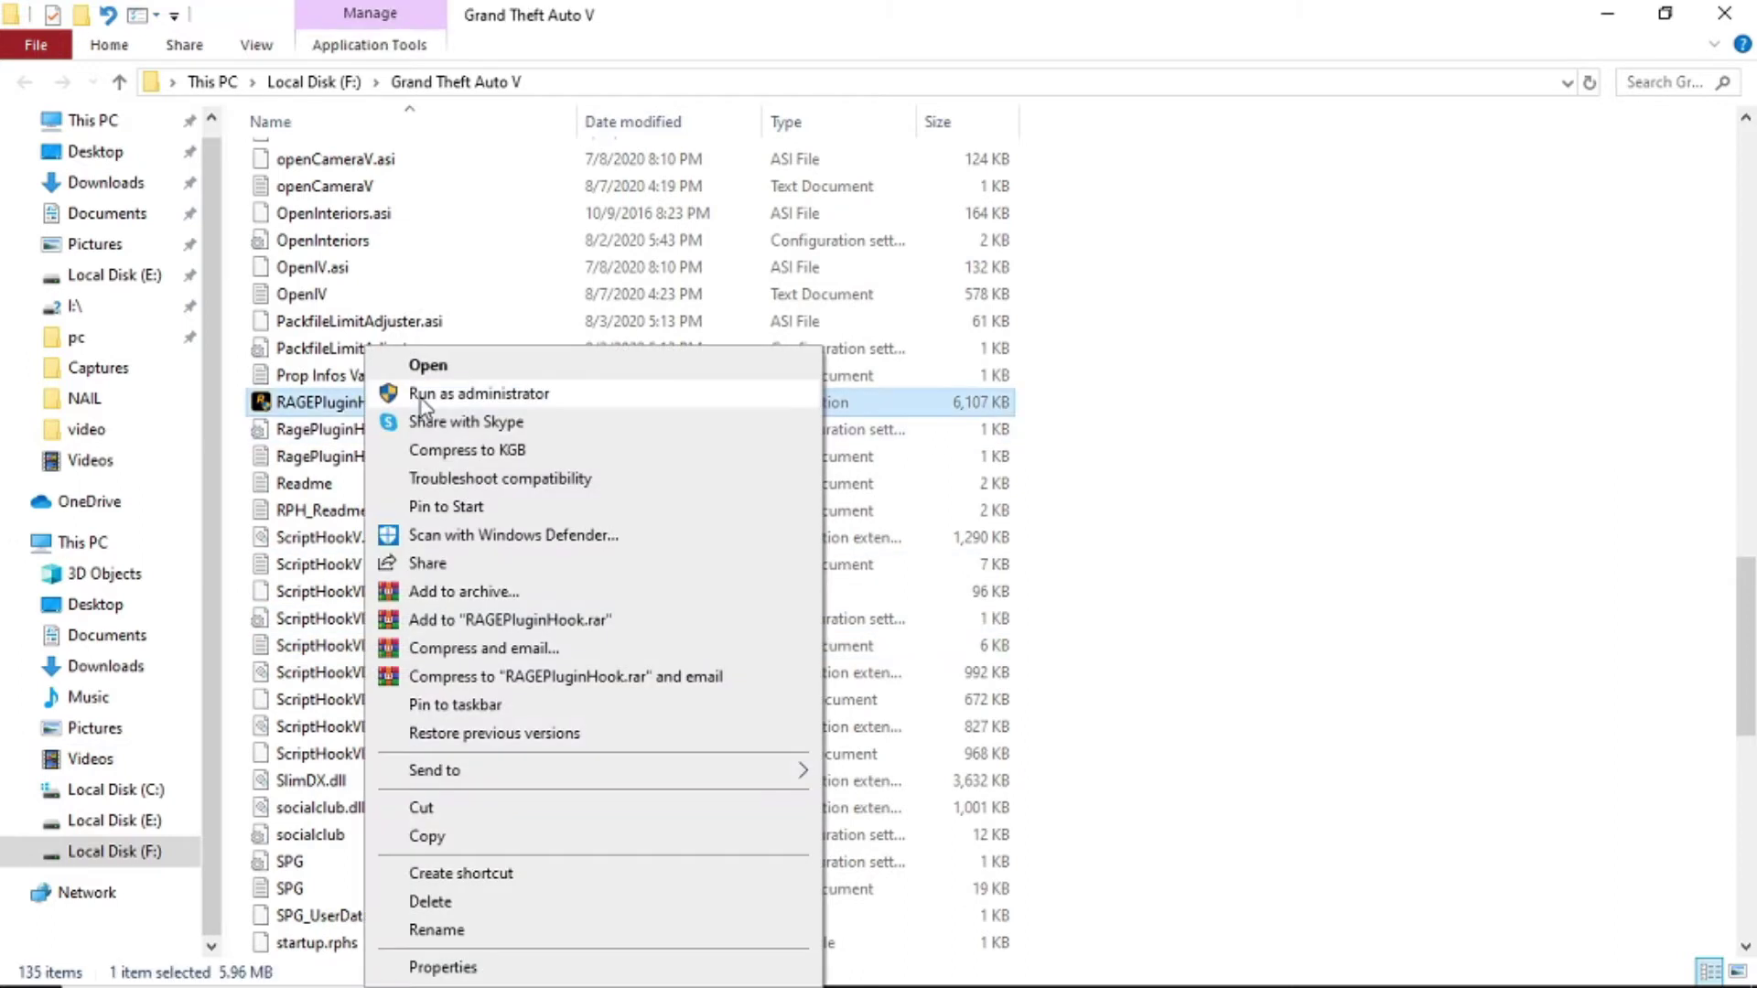
left_click(423, 395)
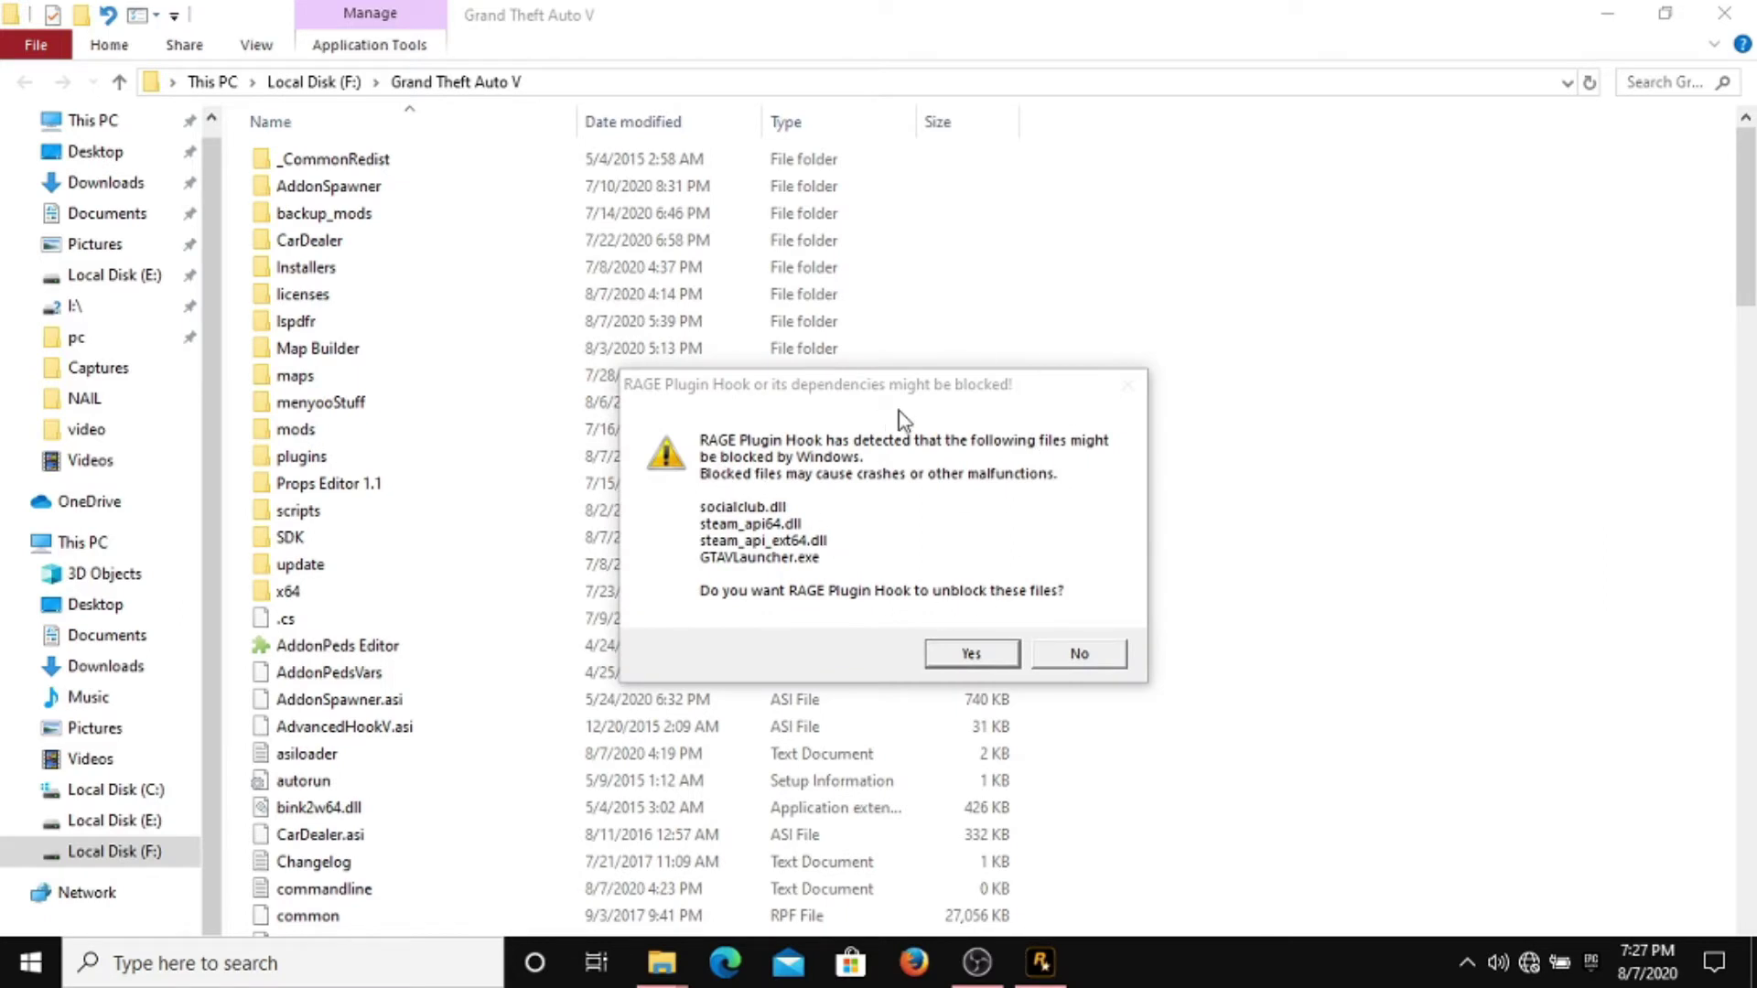
left_click(1080, 654)
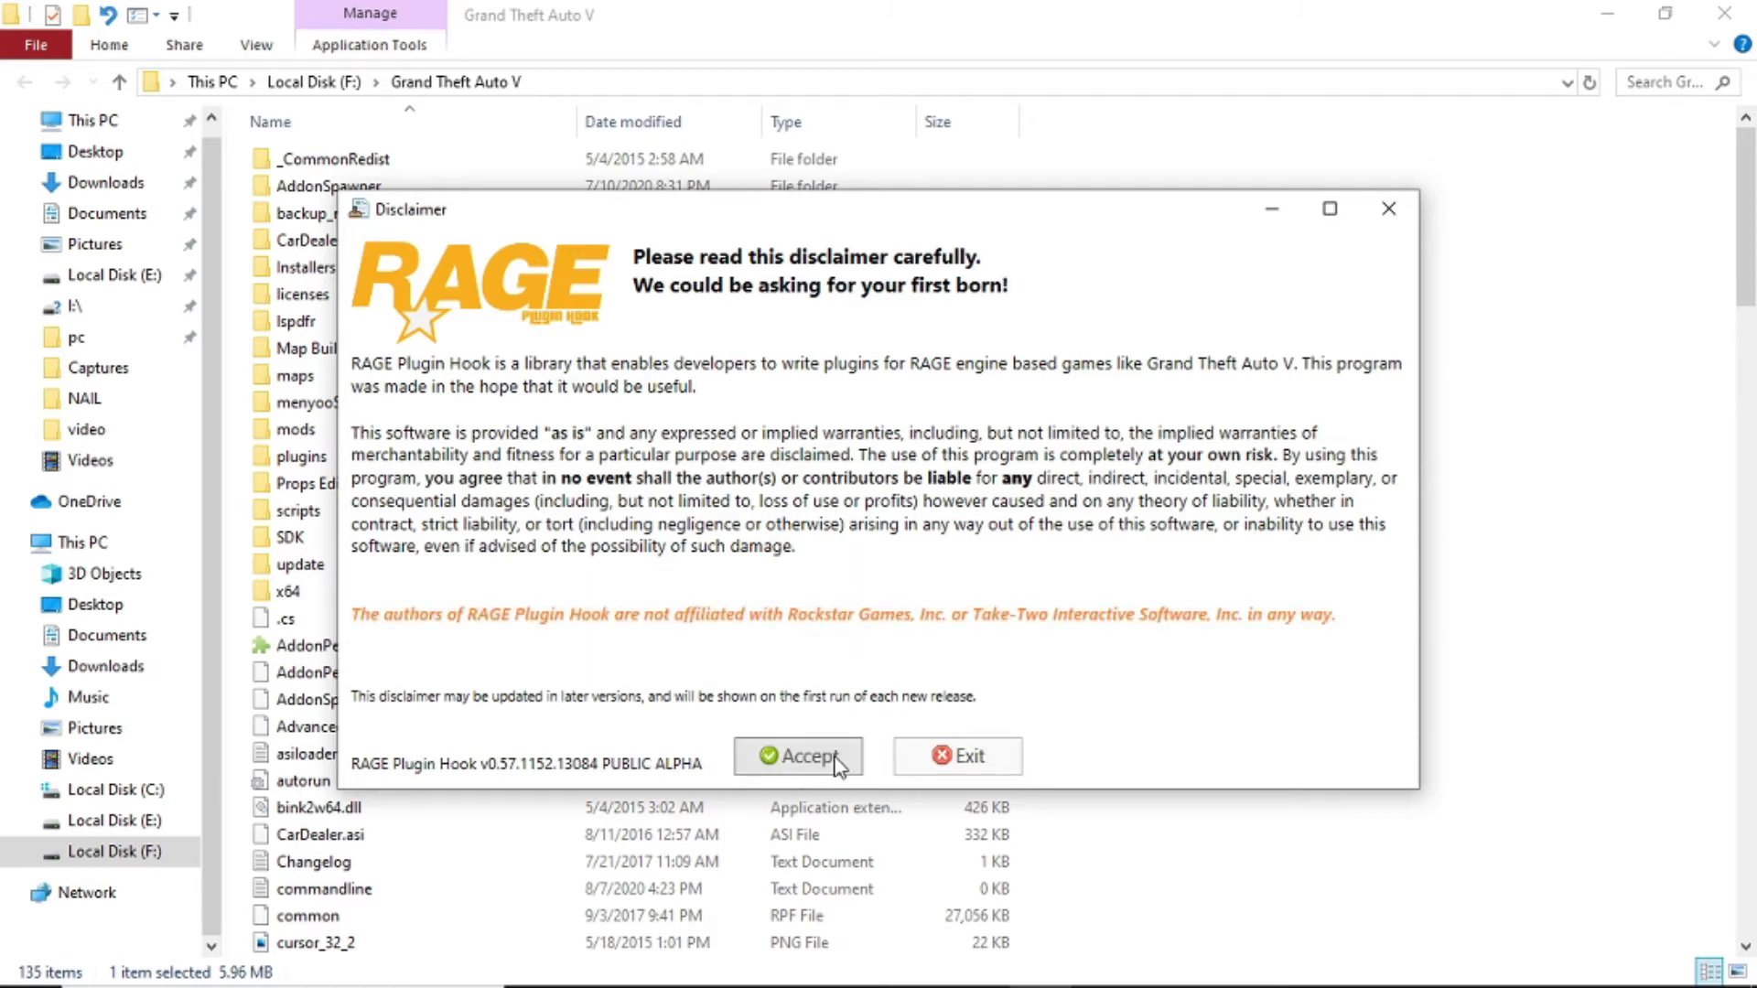
Accept the RAGE Plugin Hook disclaimer and decline both the game version backup and opening the website.
left_click(841, 756)
left_click(878, 779)
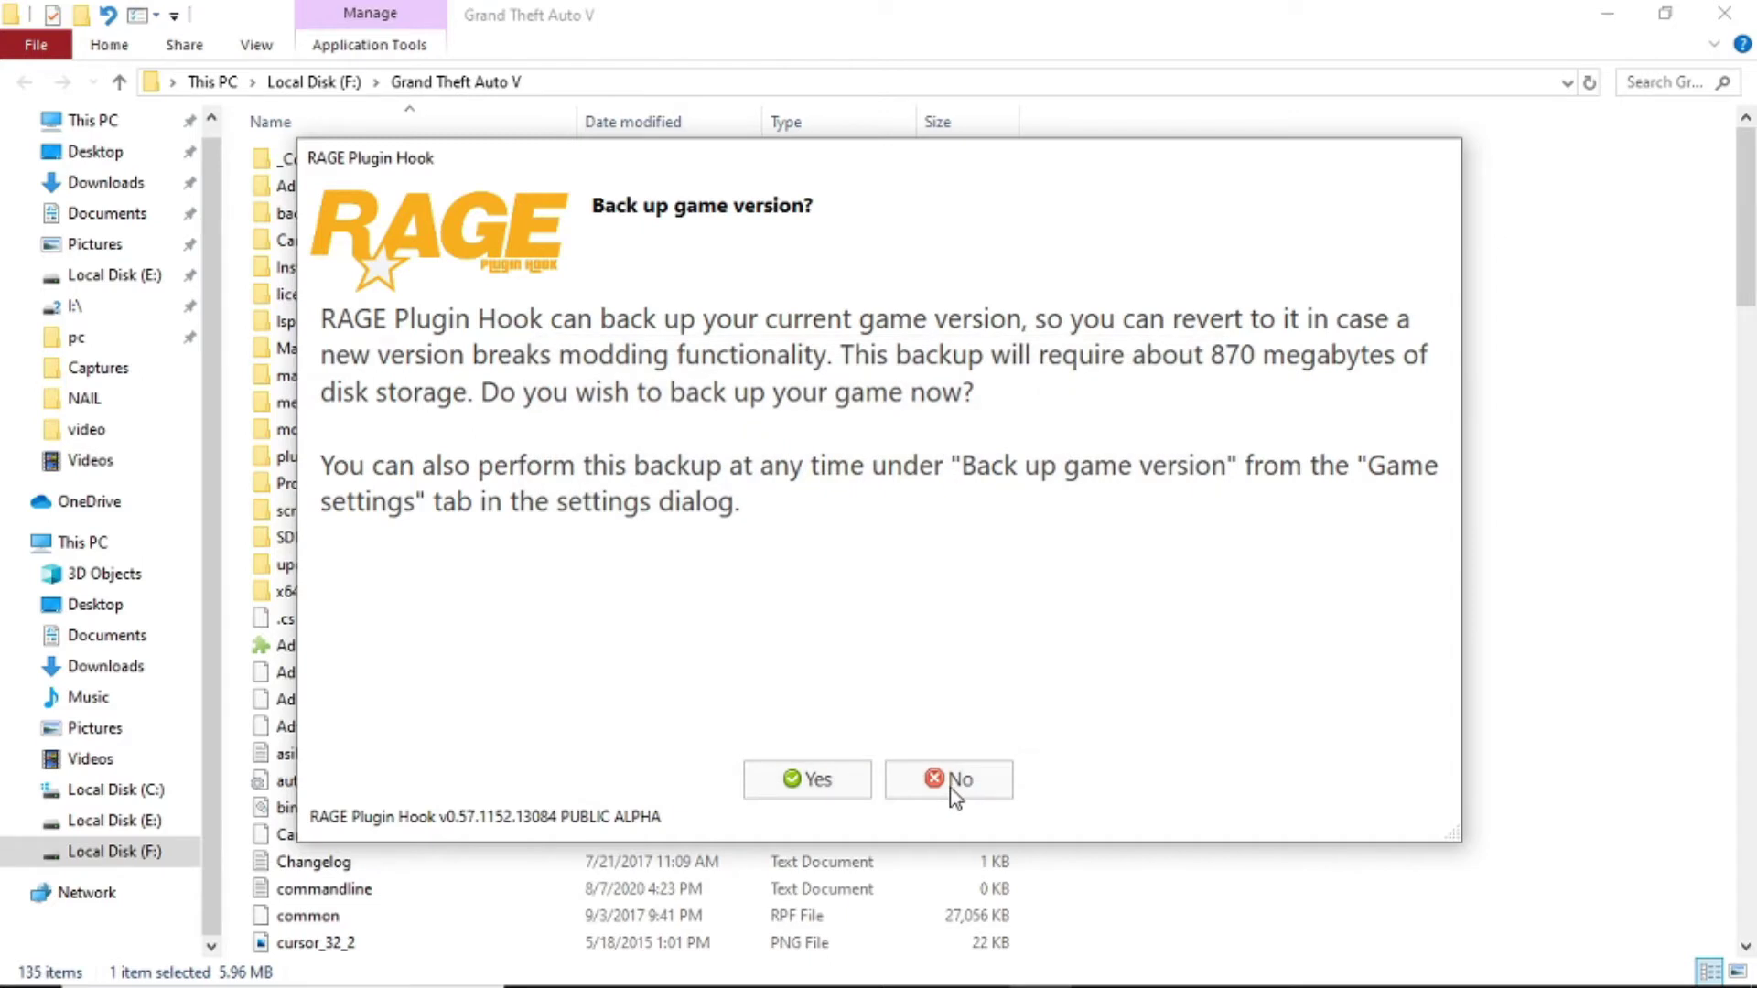
left_click(954, 782)
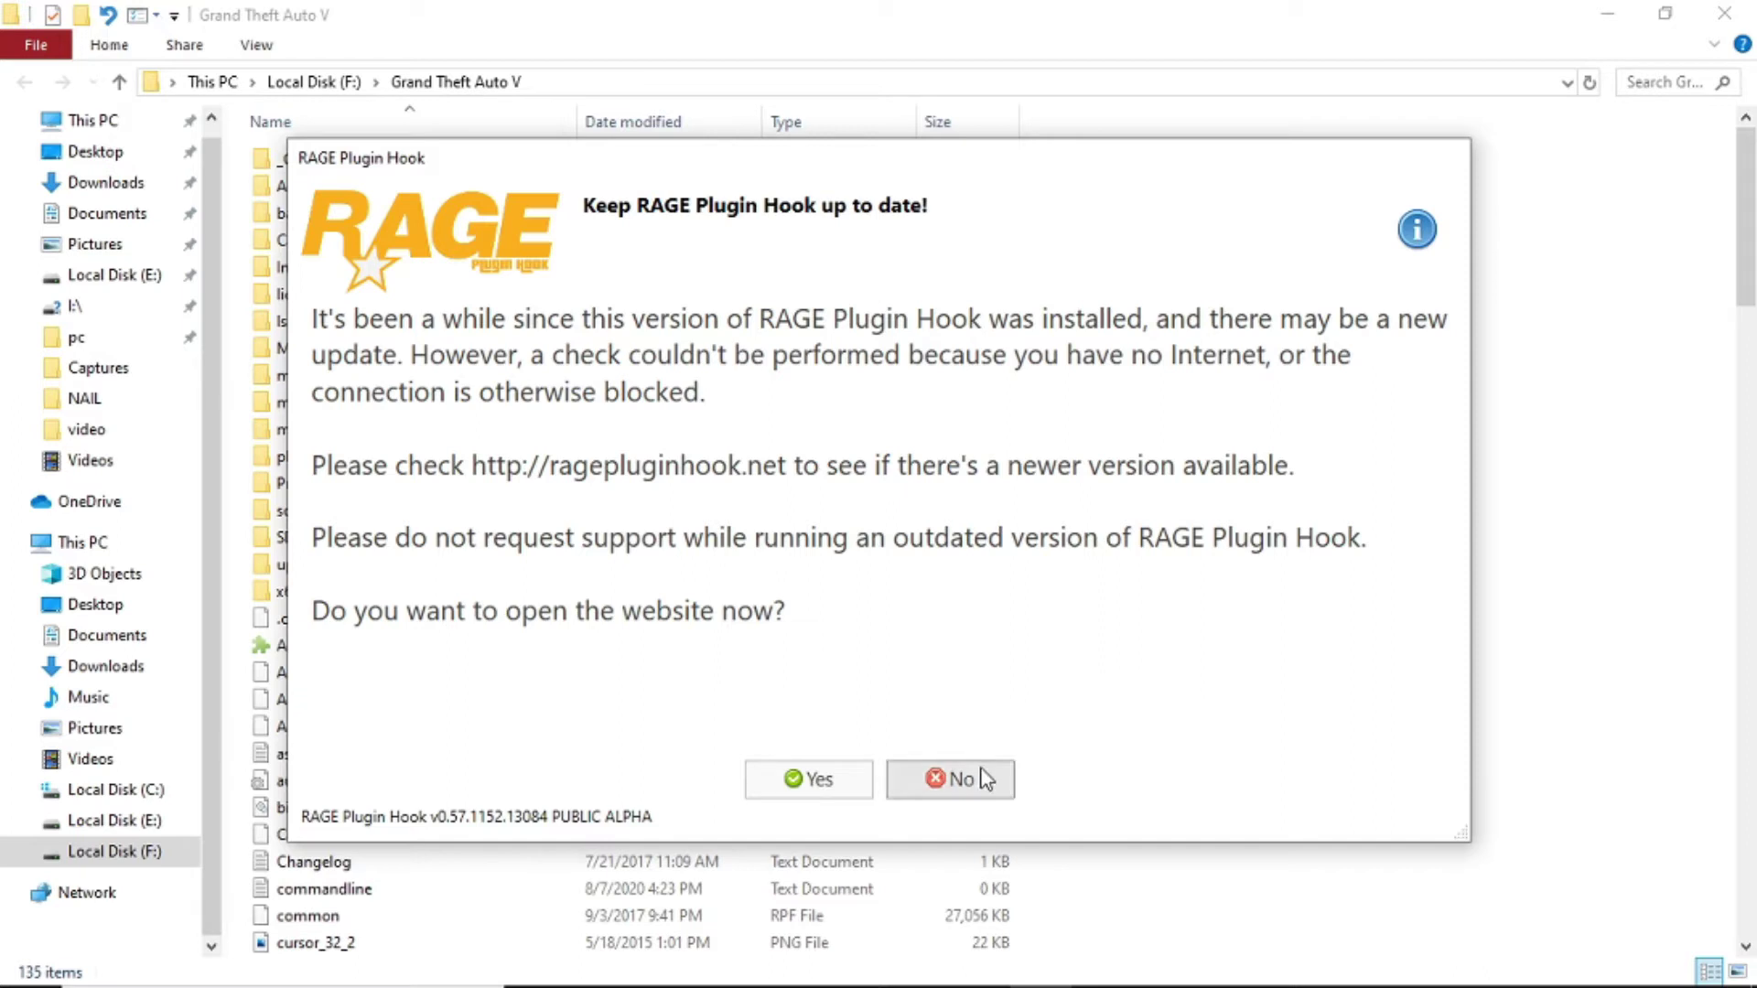
left_click(989, 784)
scroll(1329, 444, "down", 3)
scroll(1329, 443, "up", 3)
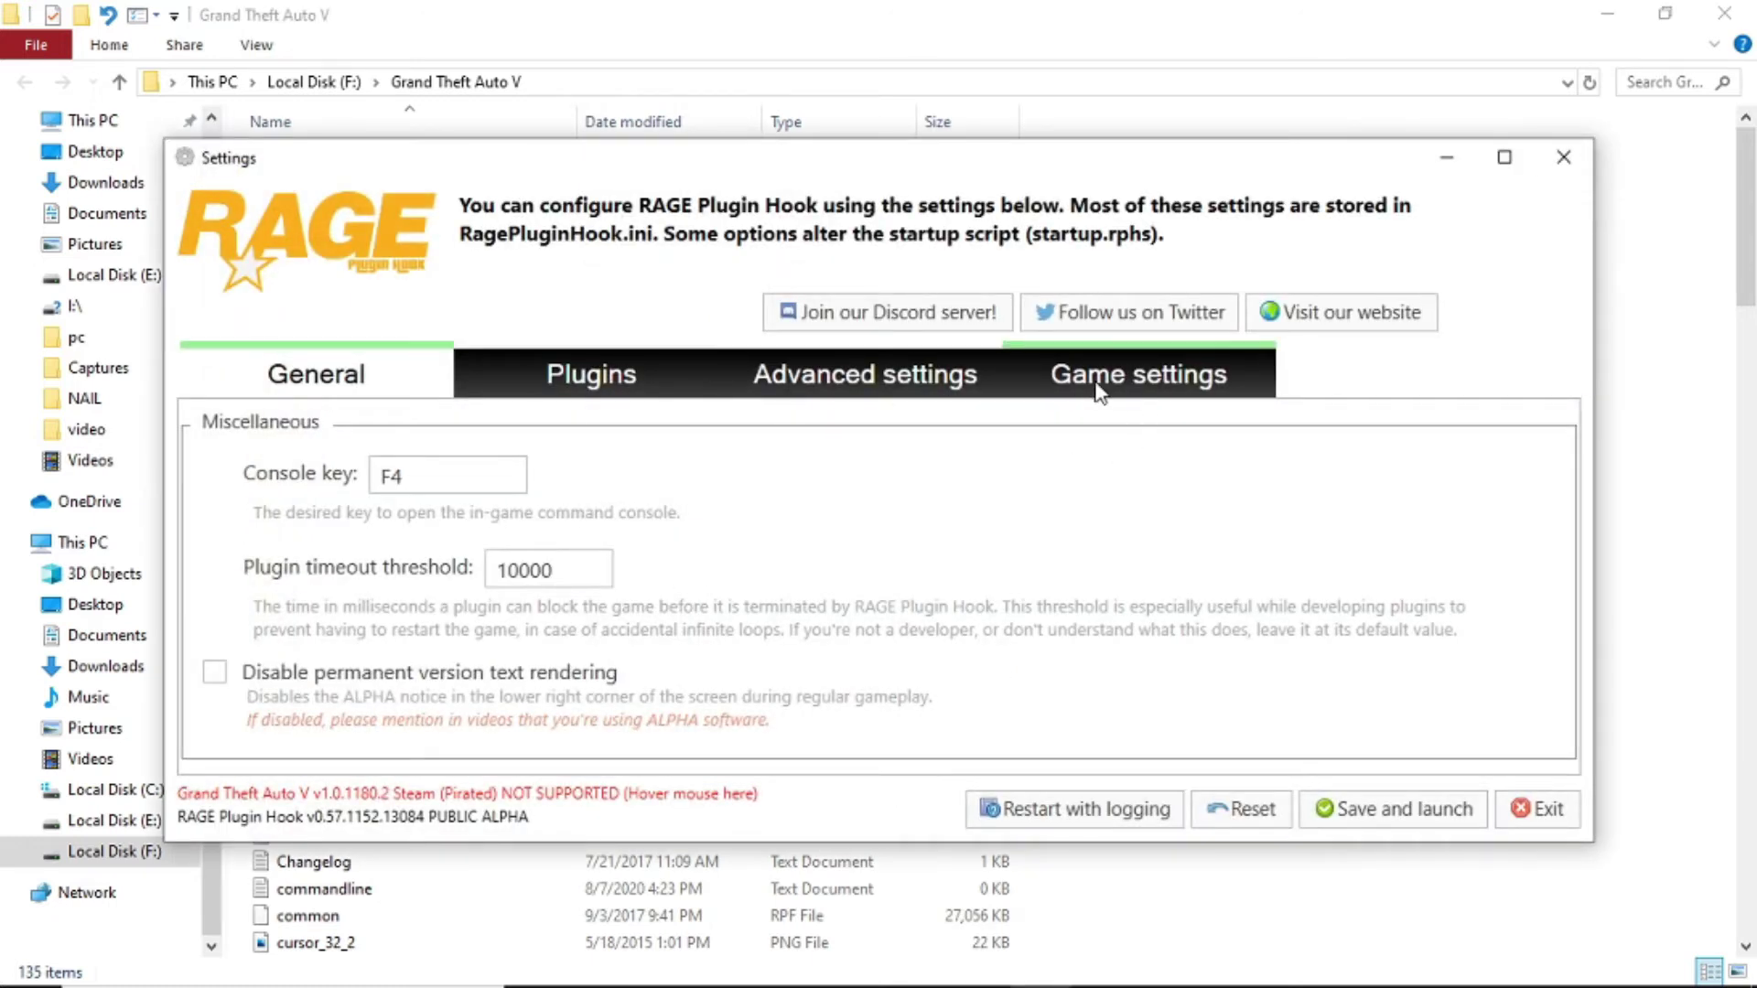
Set RAGE Plugin Hook to load all plugins on startup, then save and launch, dismissing the dialogs that follow.
left_click(646, 382)
left_click(394, 513)
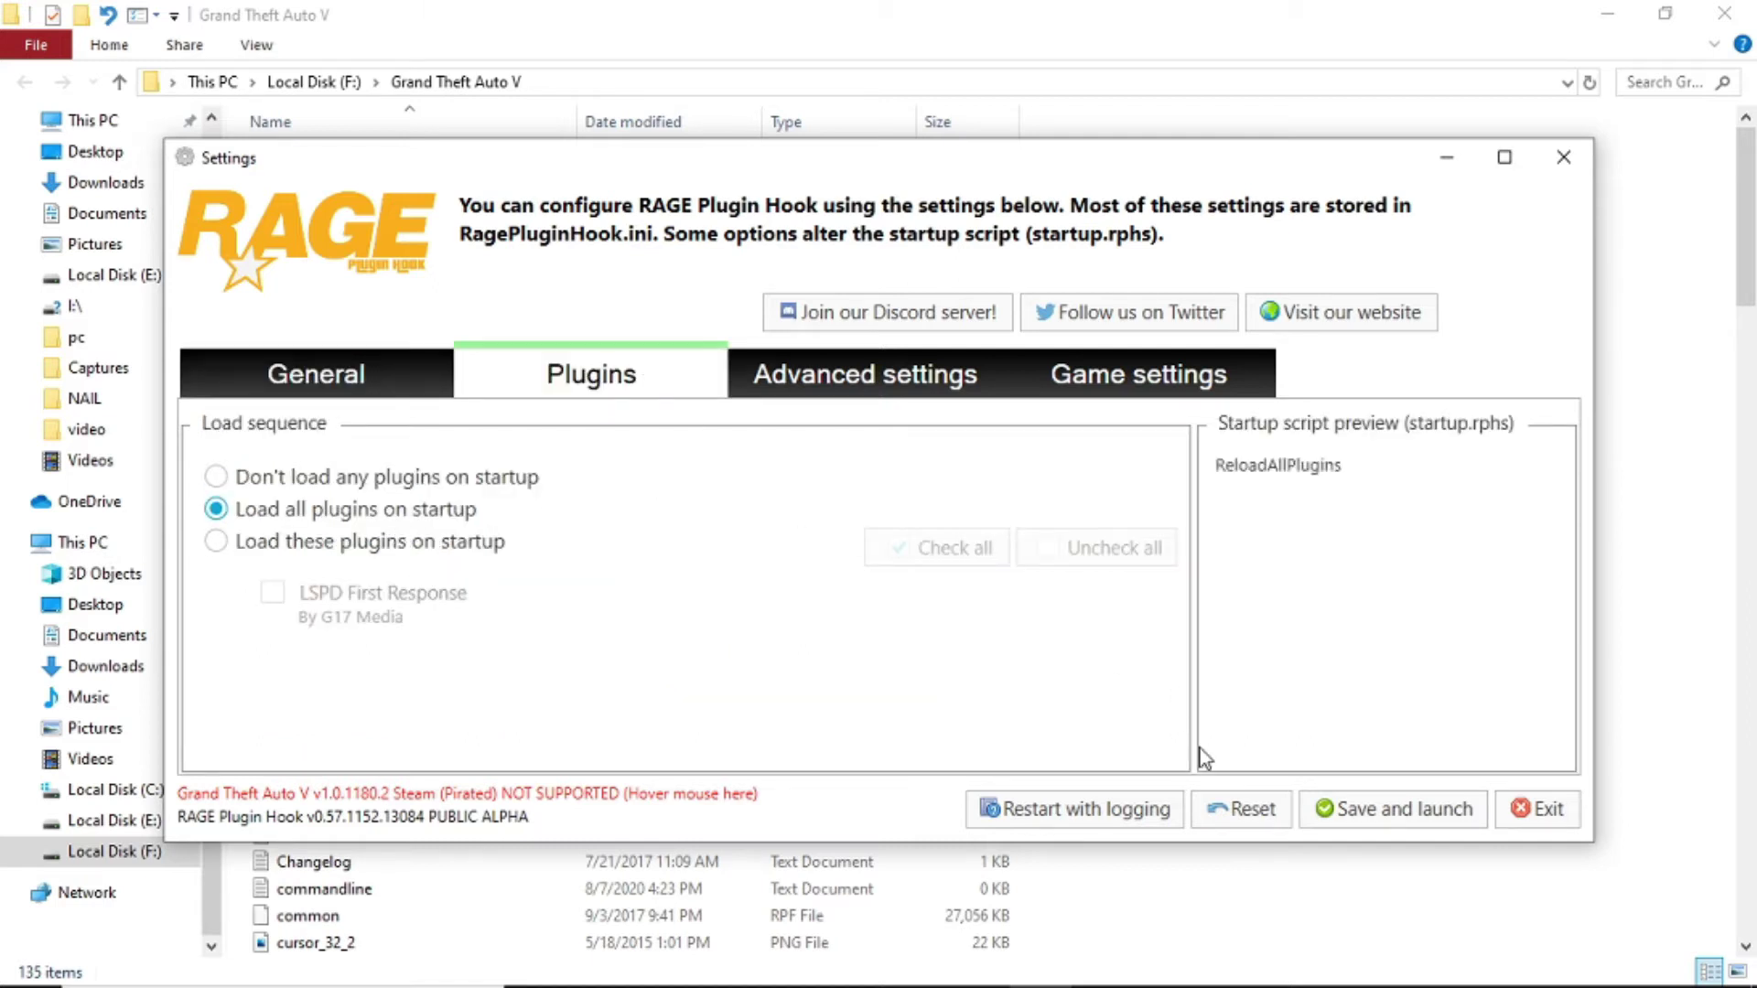
left_click(1364, 811)
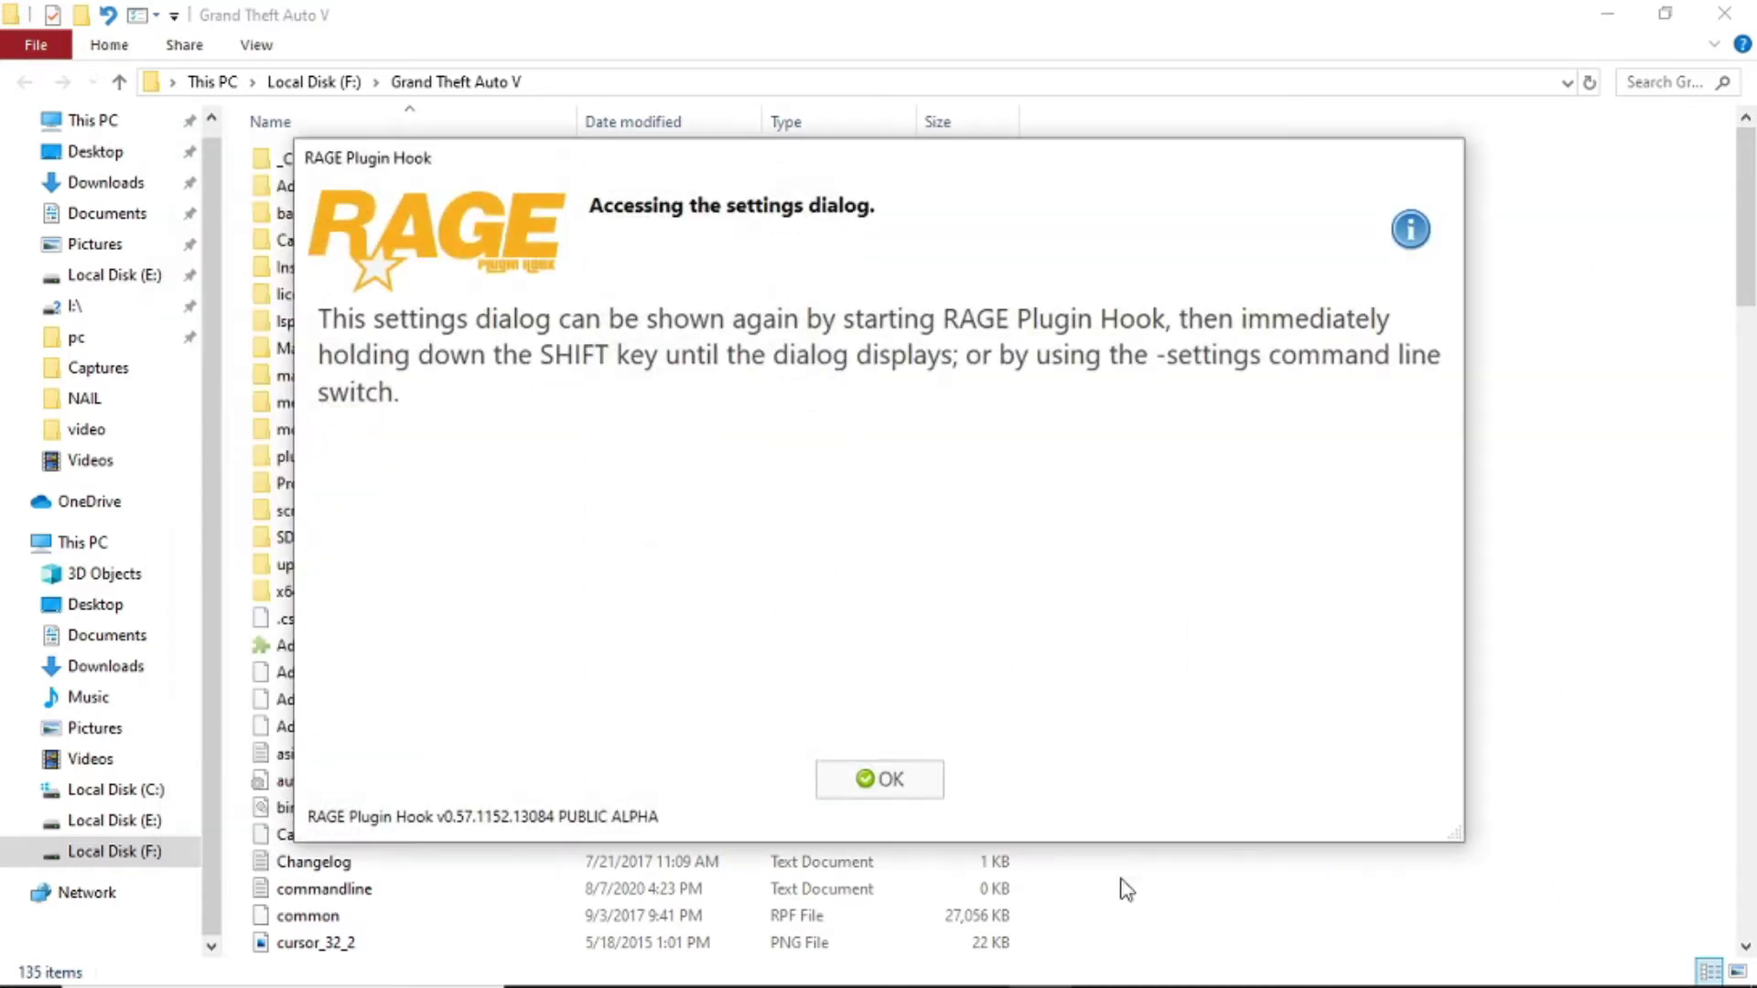
left_click(883, 776)
scroll(787, 458, "down", 8)
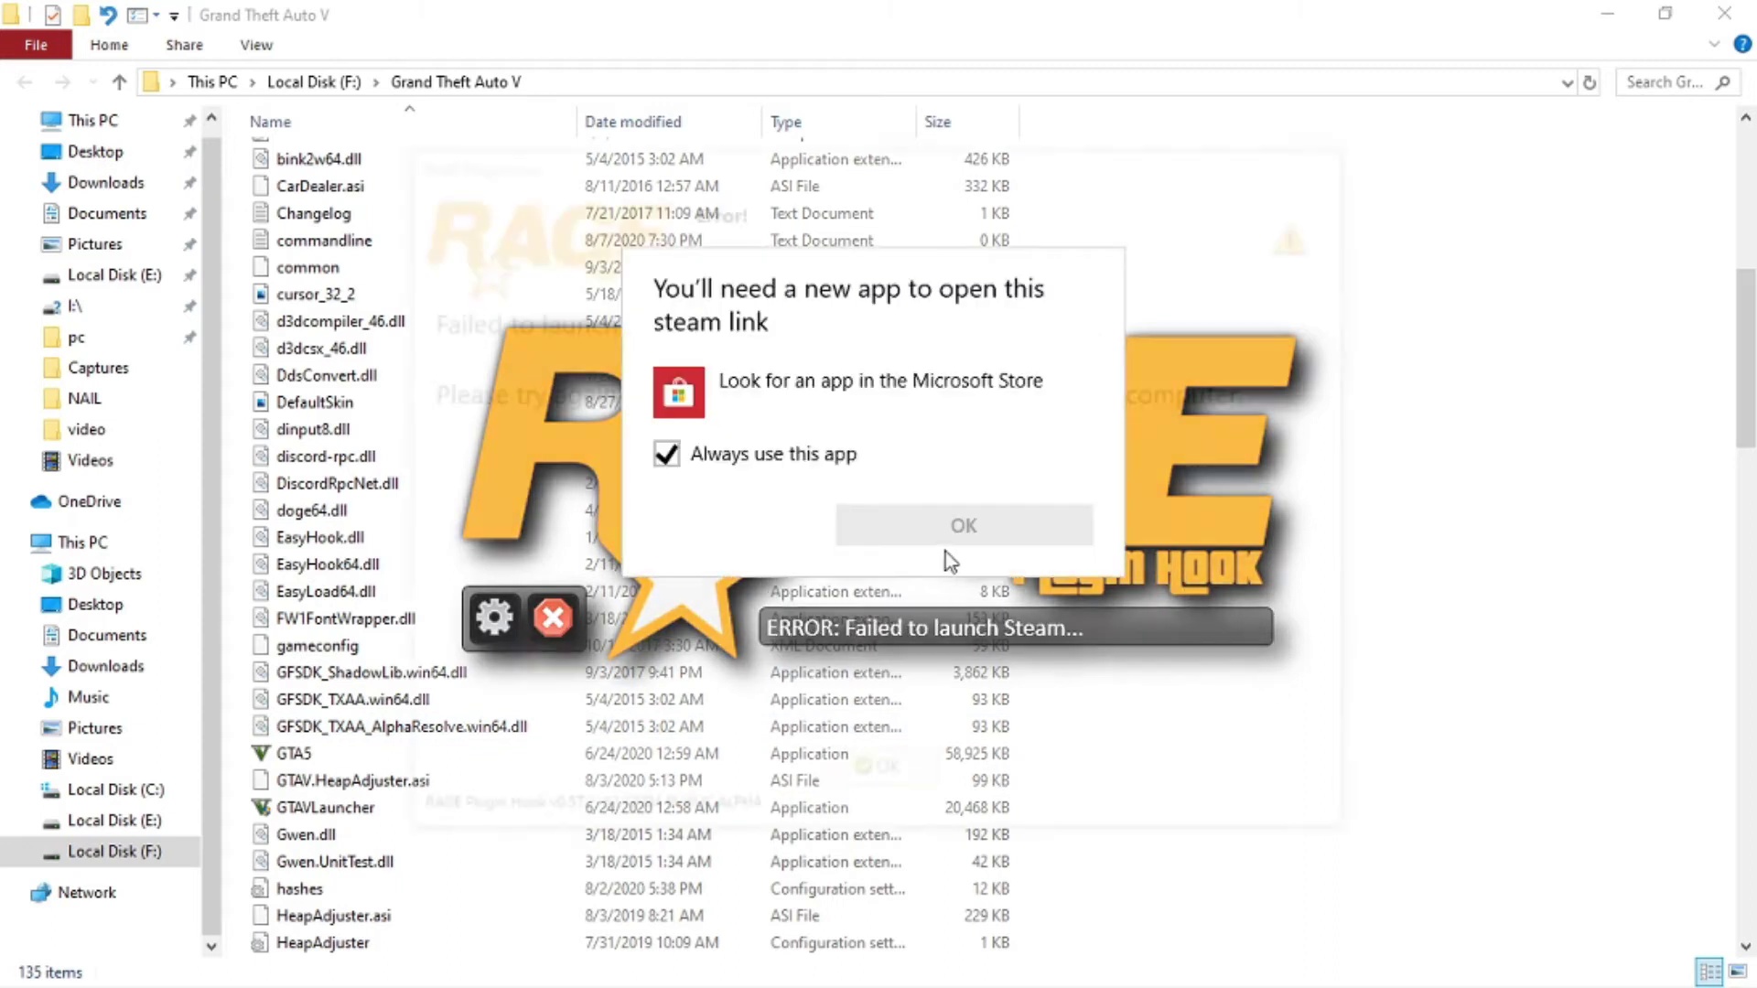
left_click(865, 782)
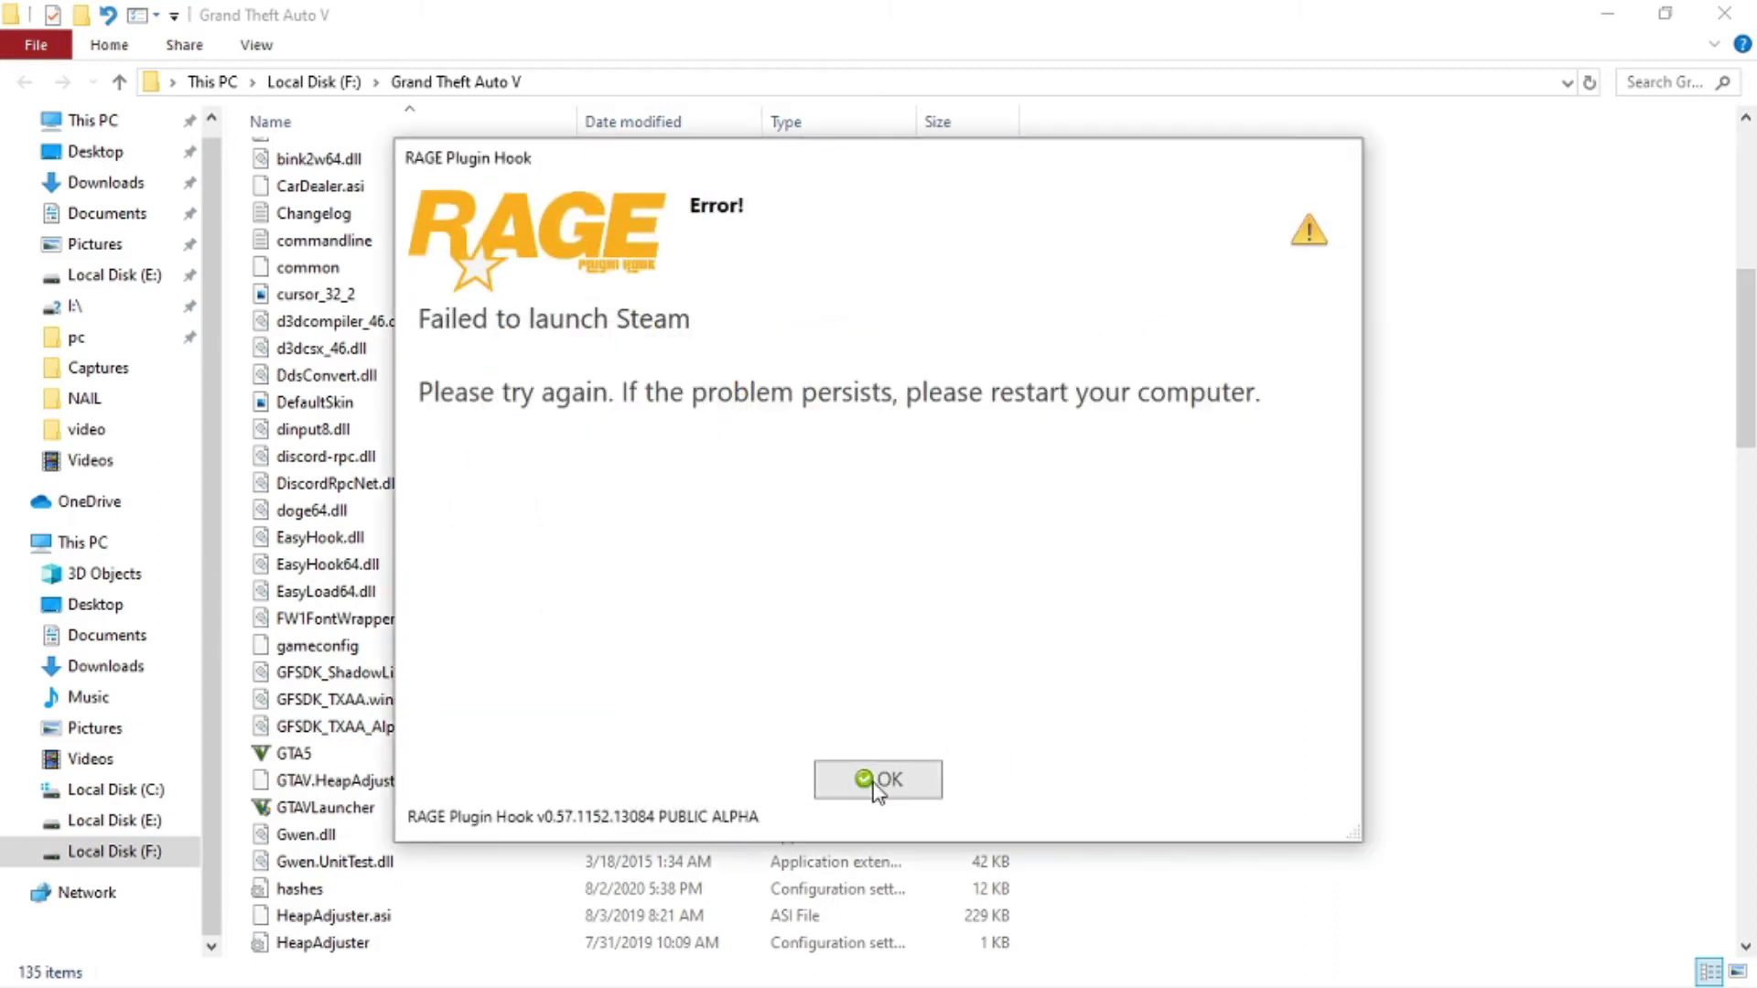
Start the game with GTAVLauncher from the Grand Theft Auto V folder and bring its window to the front.
right_click(403, 811)
left_click(308, 810)
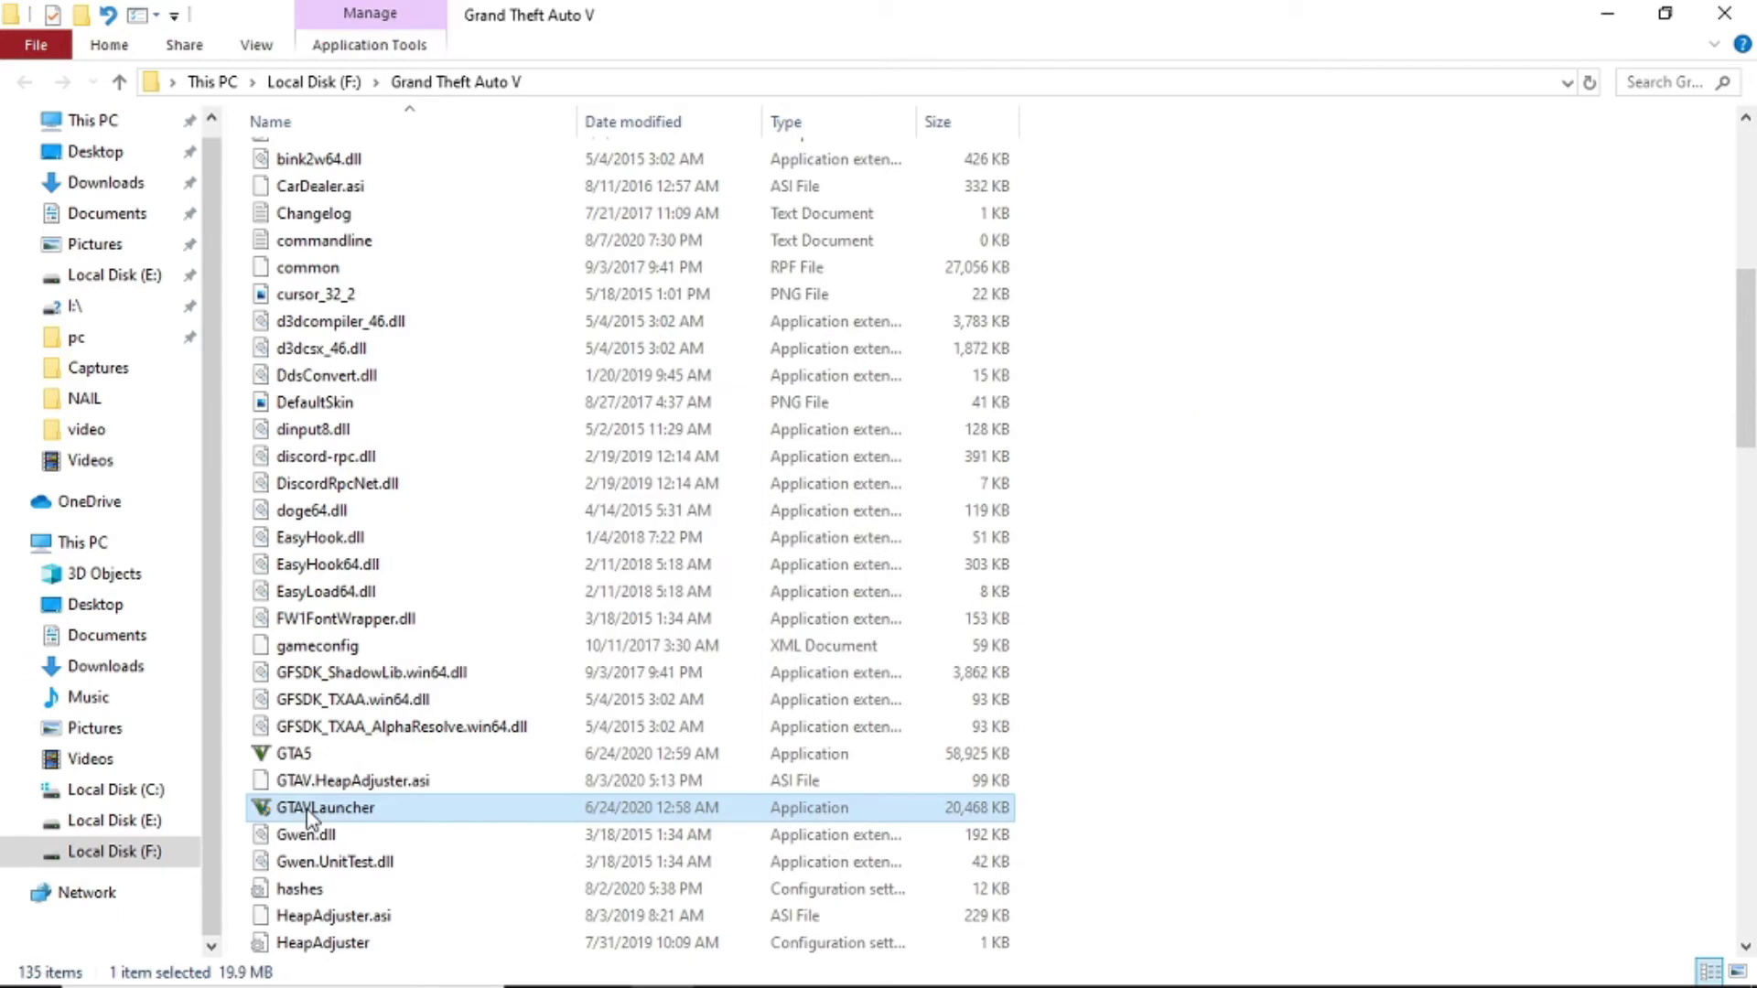
right_click(307, 814)
left_click(389, 210)
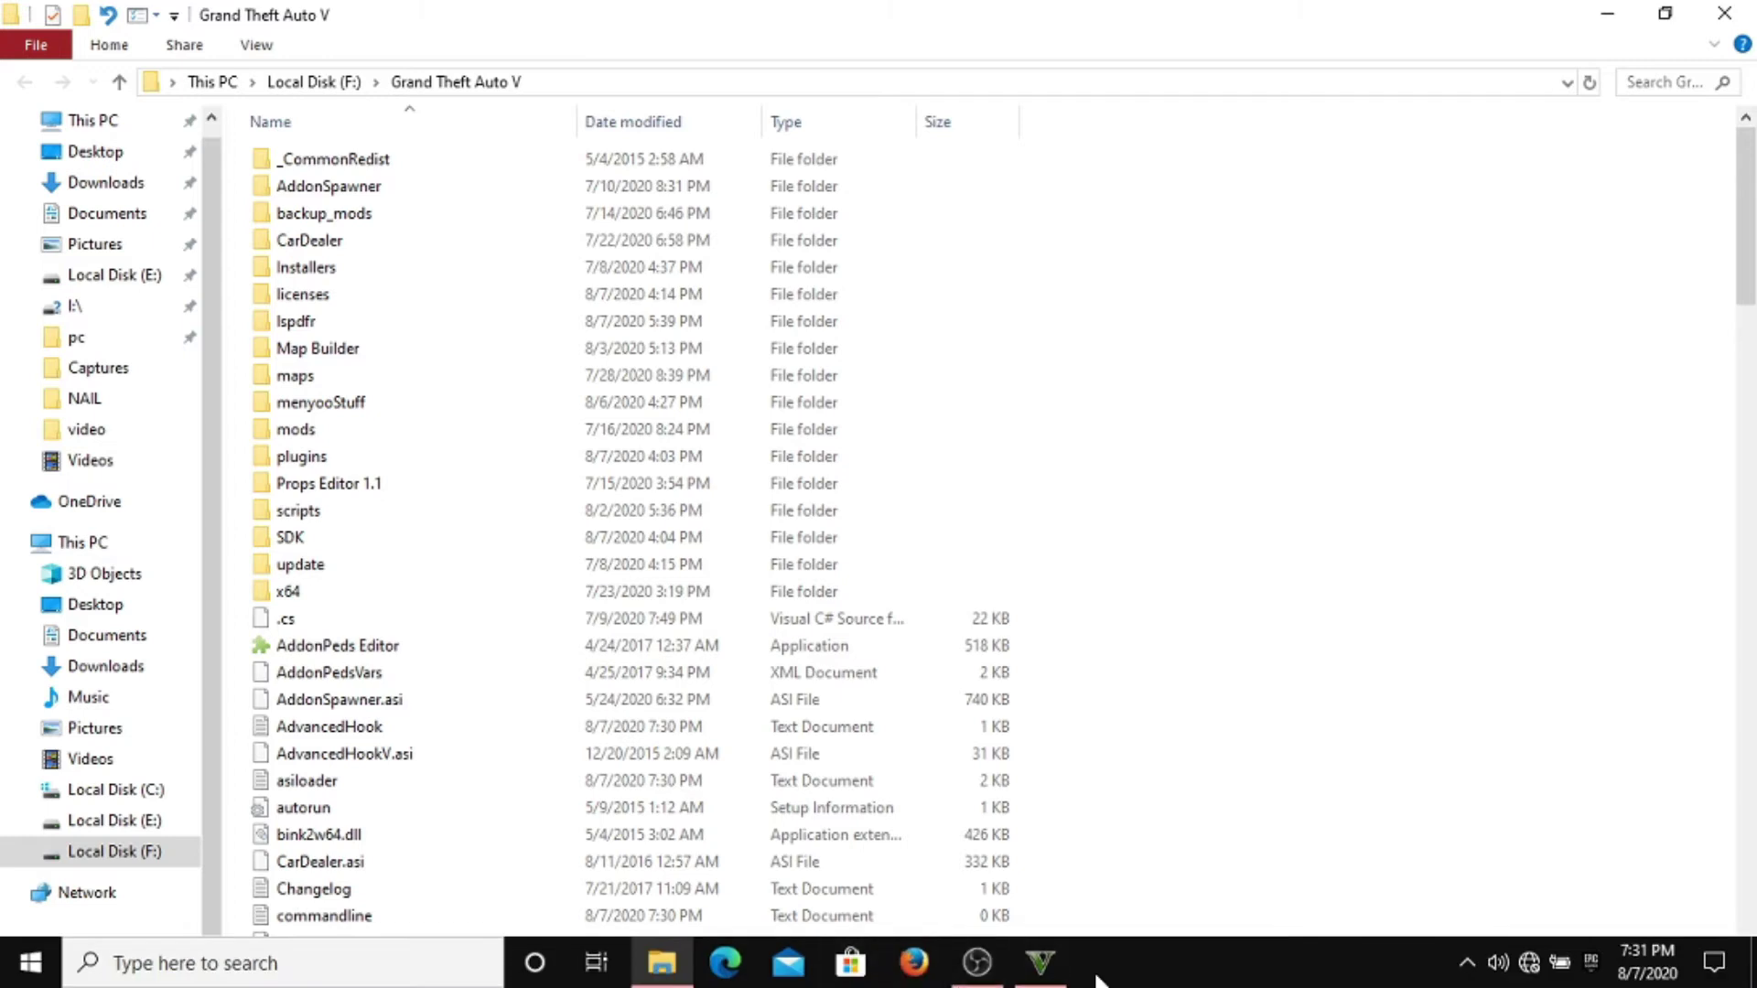
left_click(1041, 963)
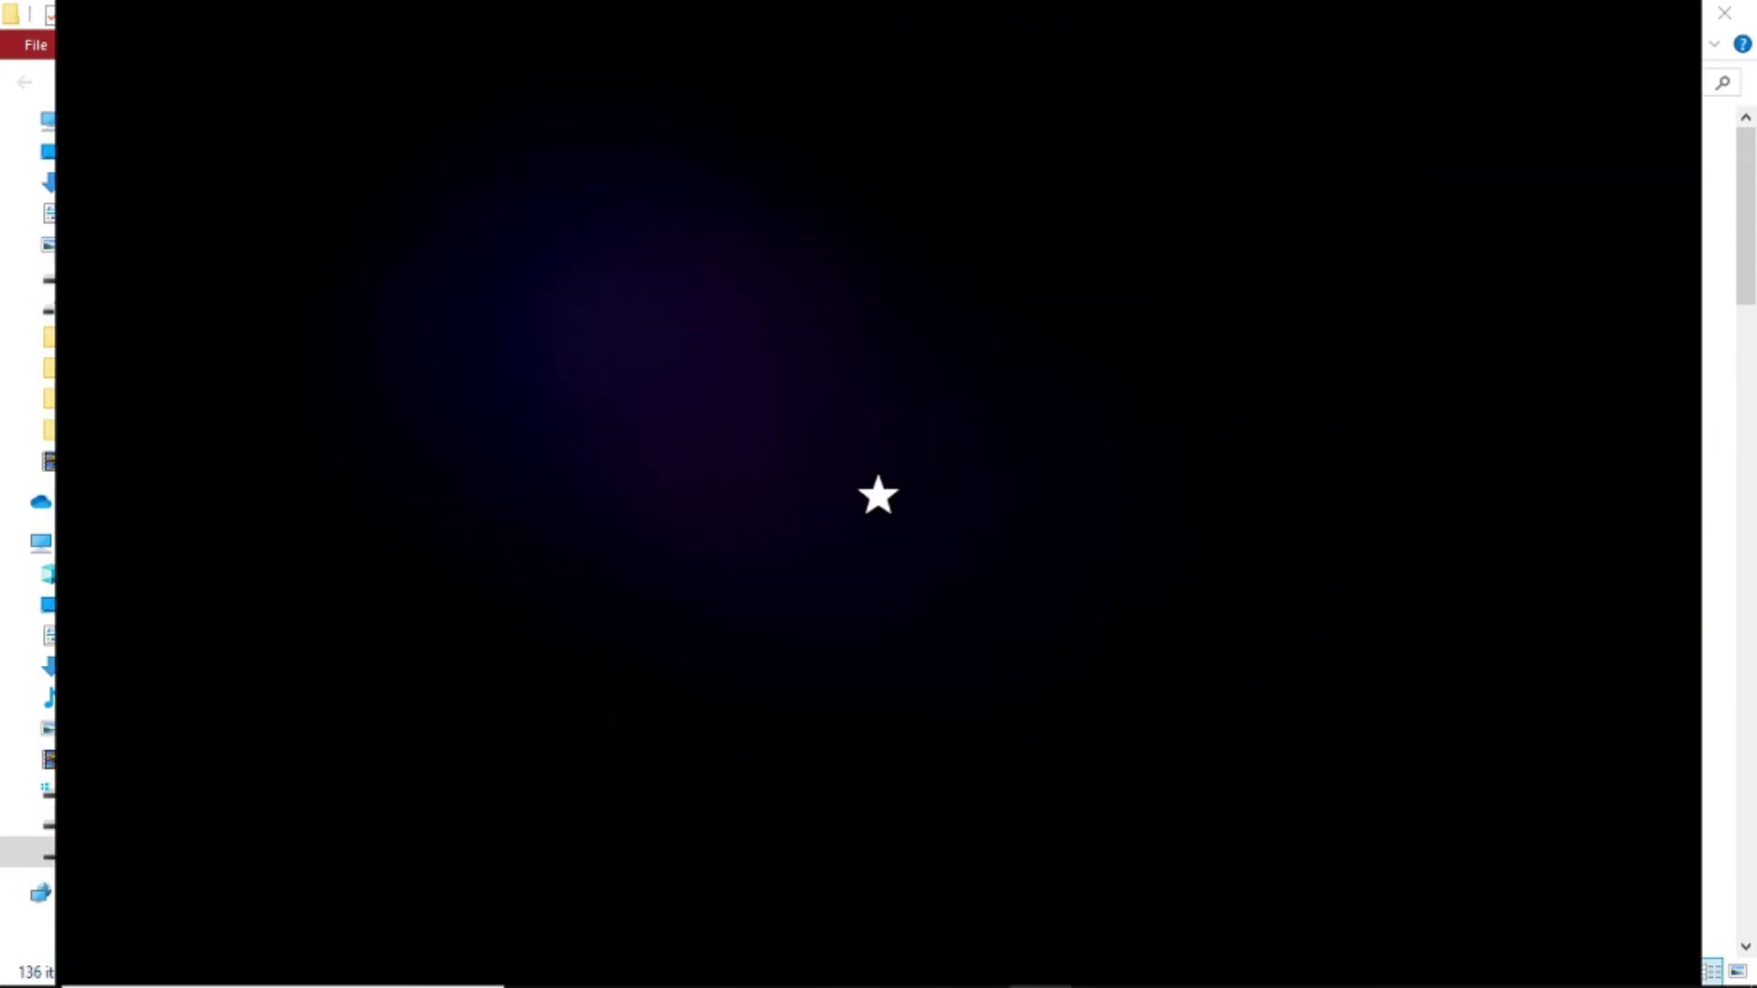
Run RAGEPluginHook from the Grand Theft Auto V folder as administrator and decline unblocking the listed files.
key("alt+Tab")
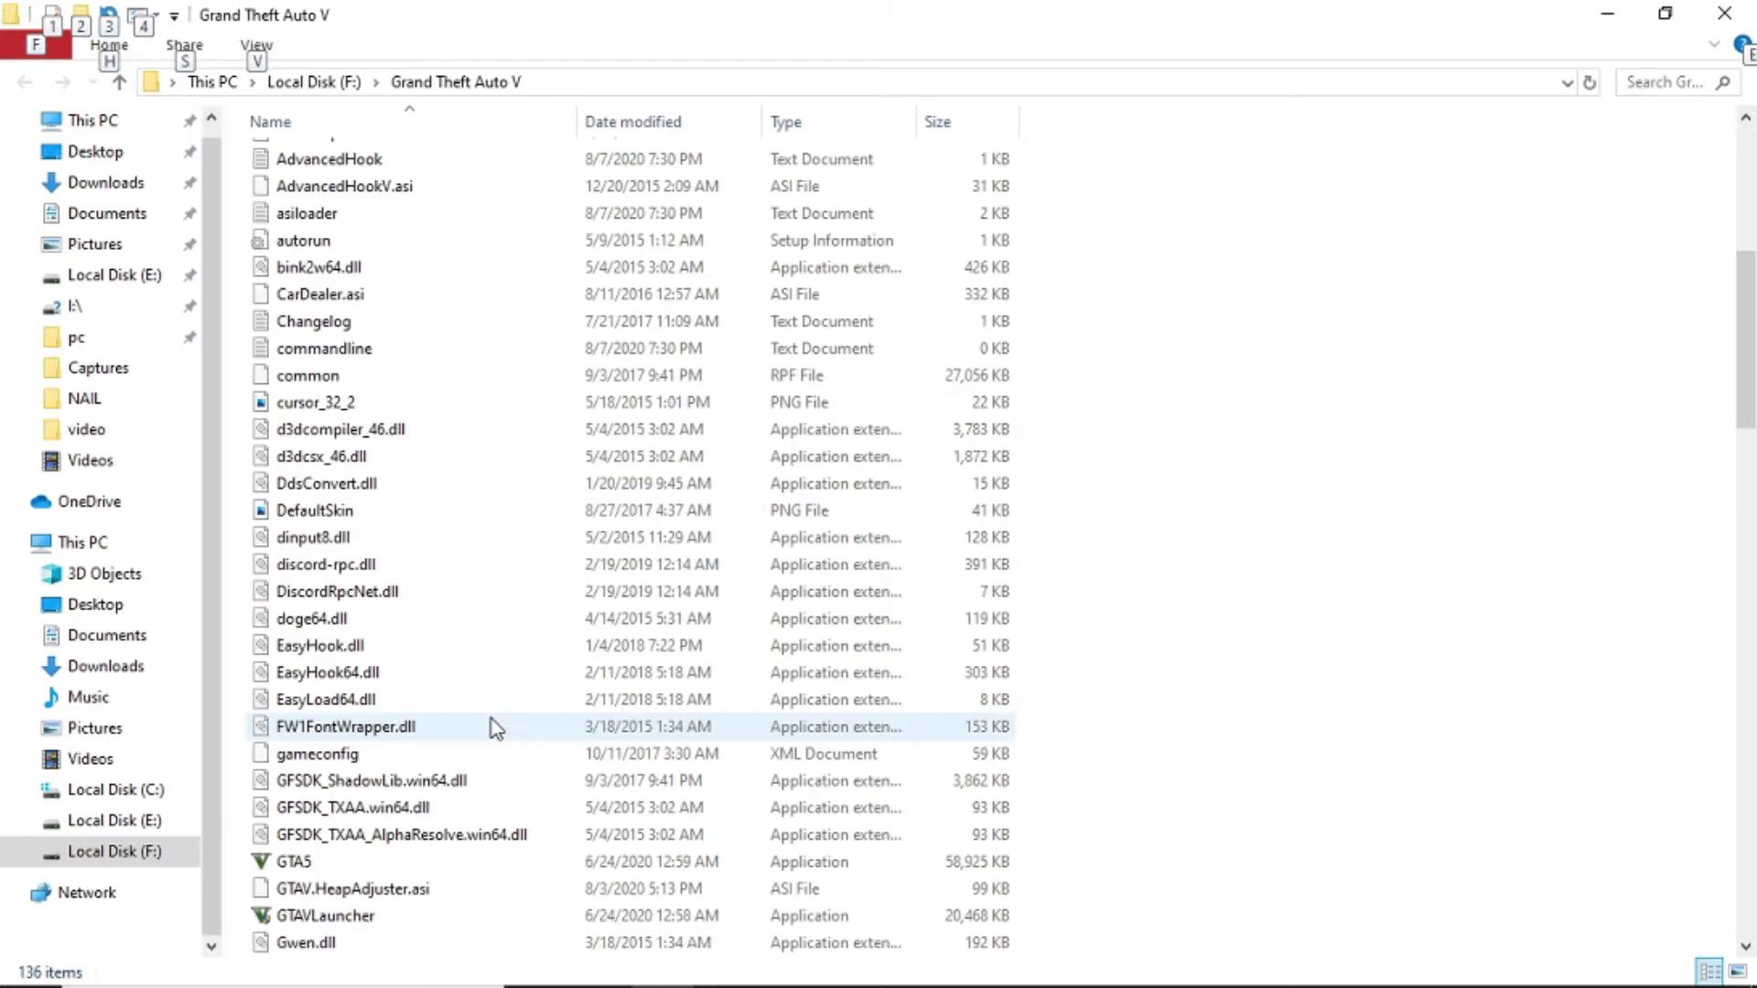
scroll(491, 720, "down", 20)
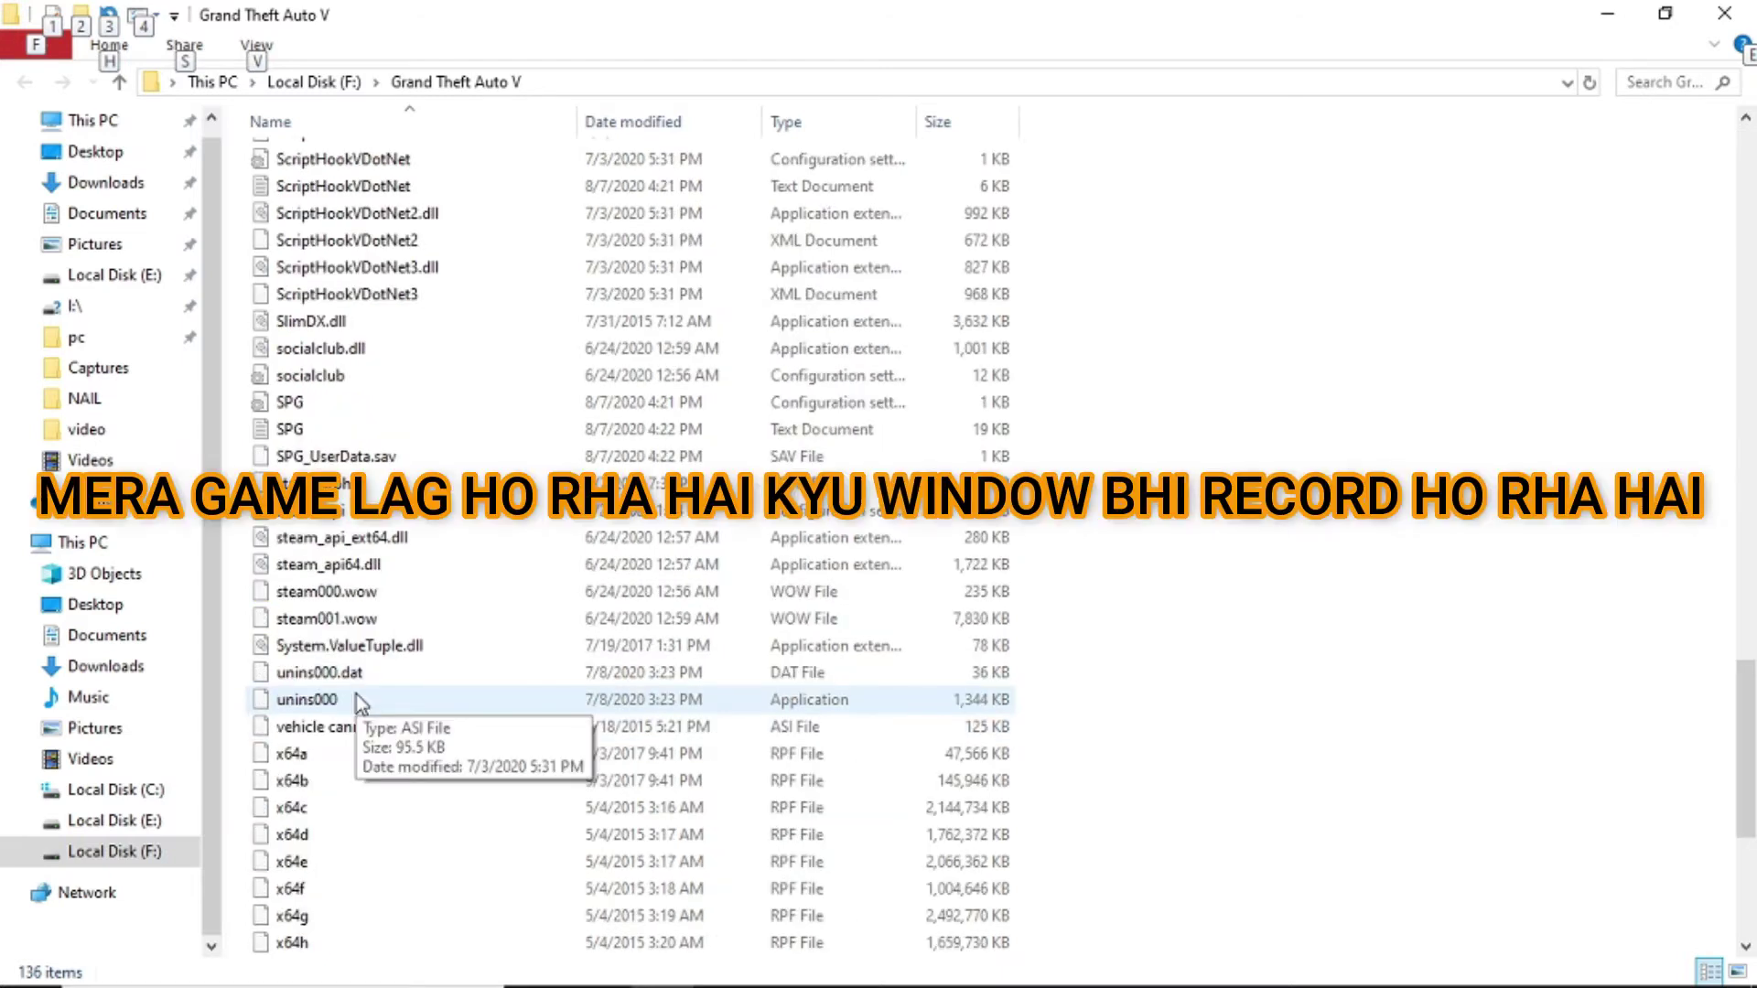
scroll(355, 698, "up", 7)
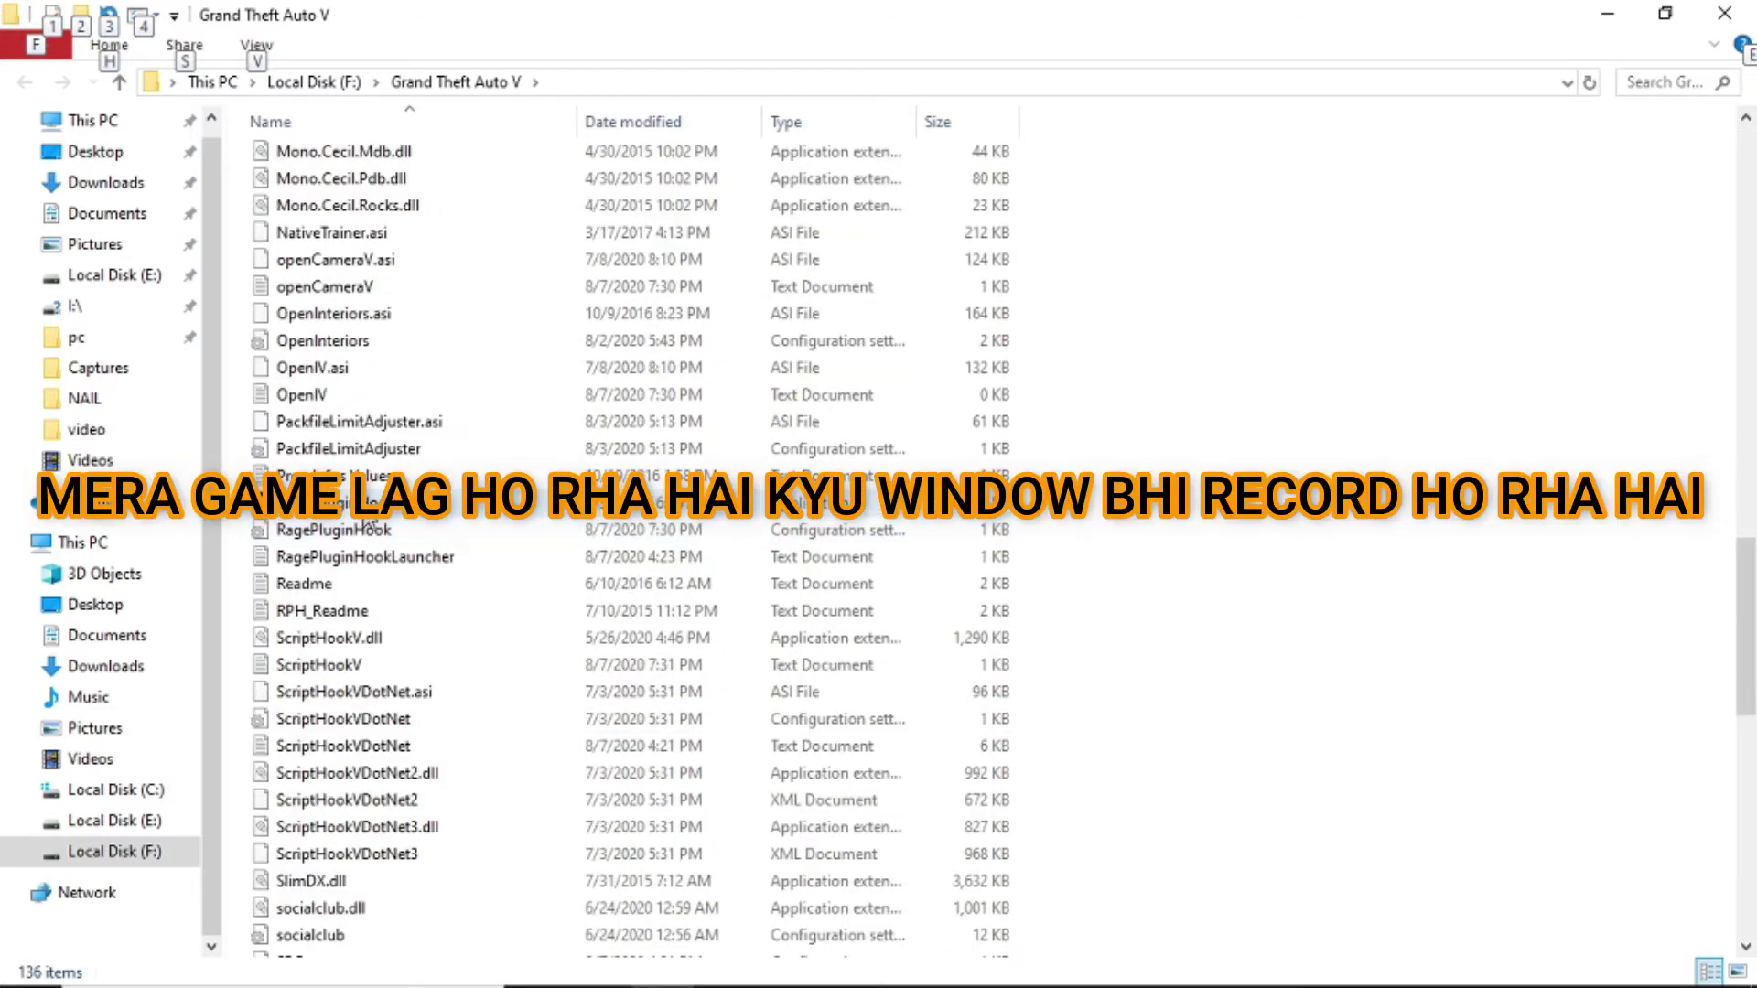
right_click(367, 518)
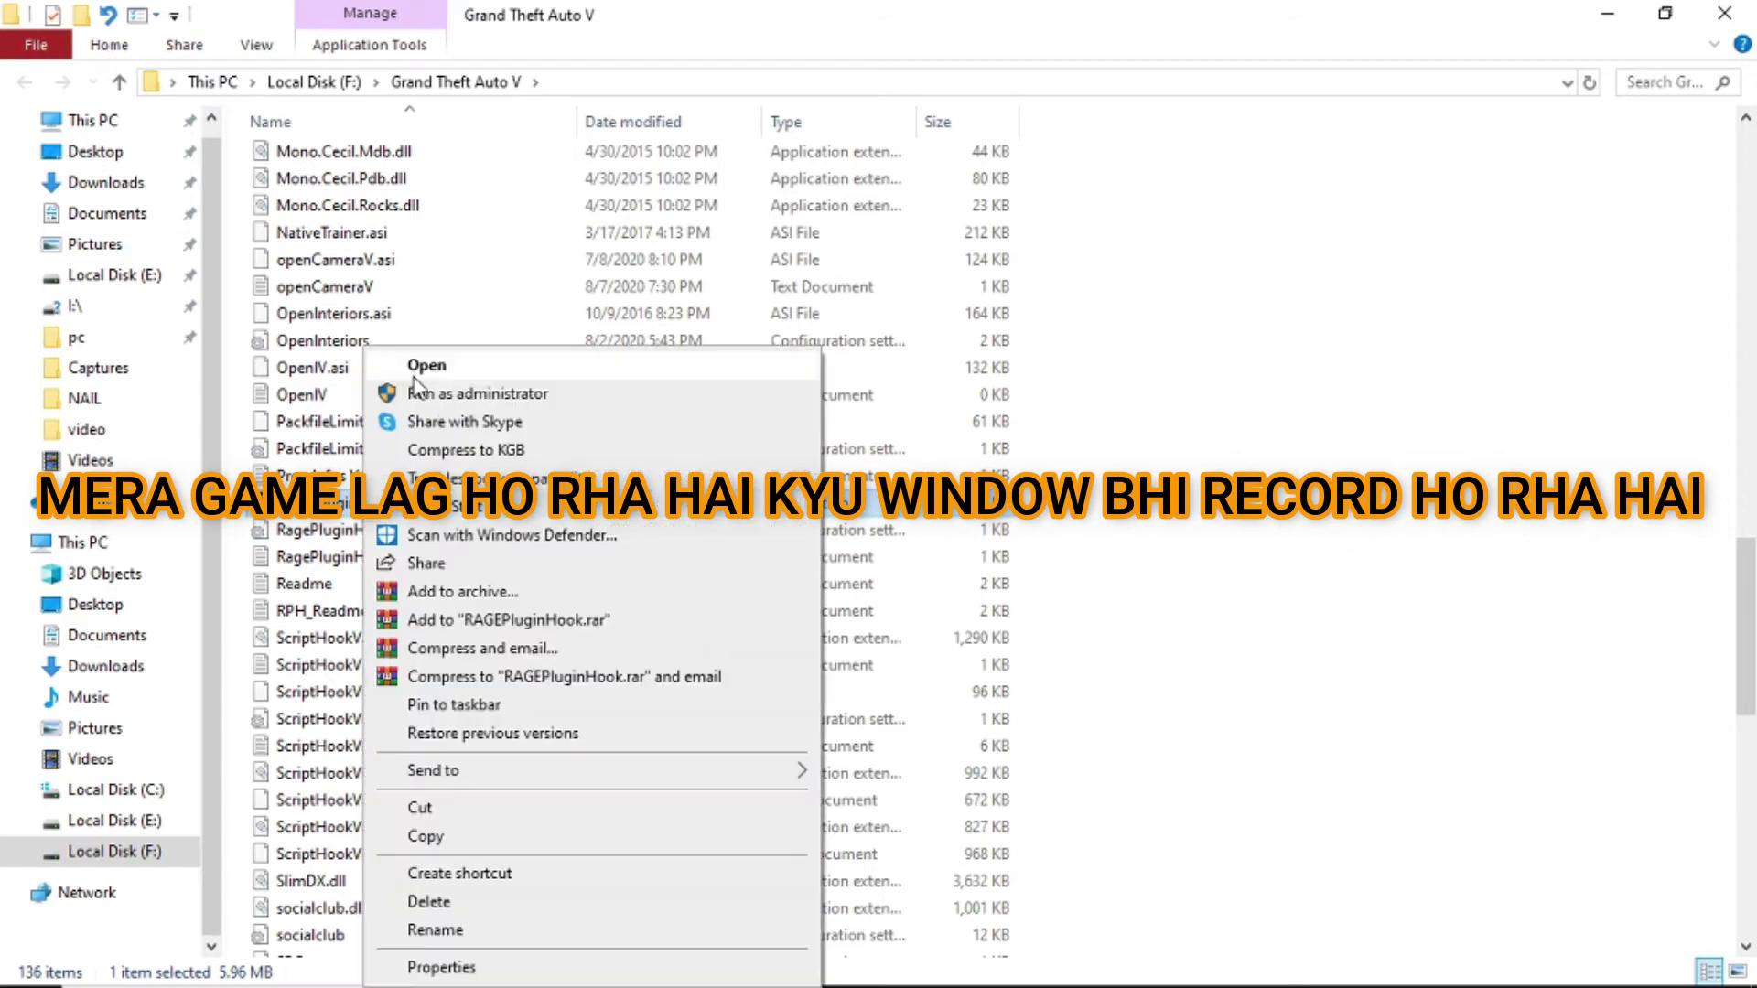
left_click(588, 399)
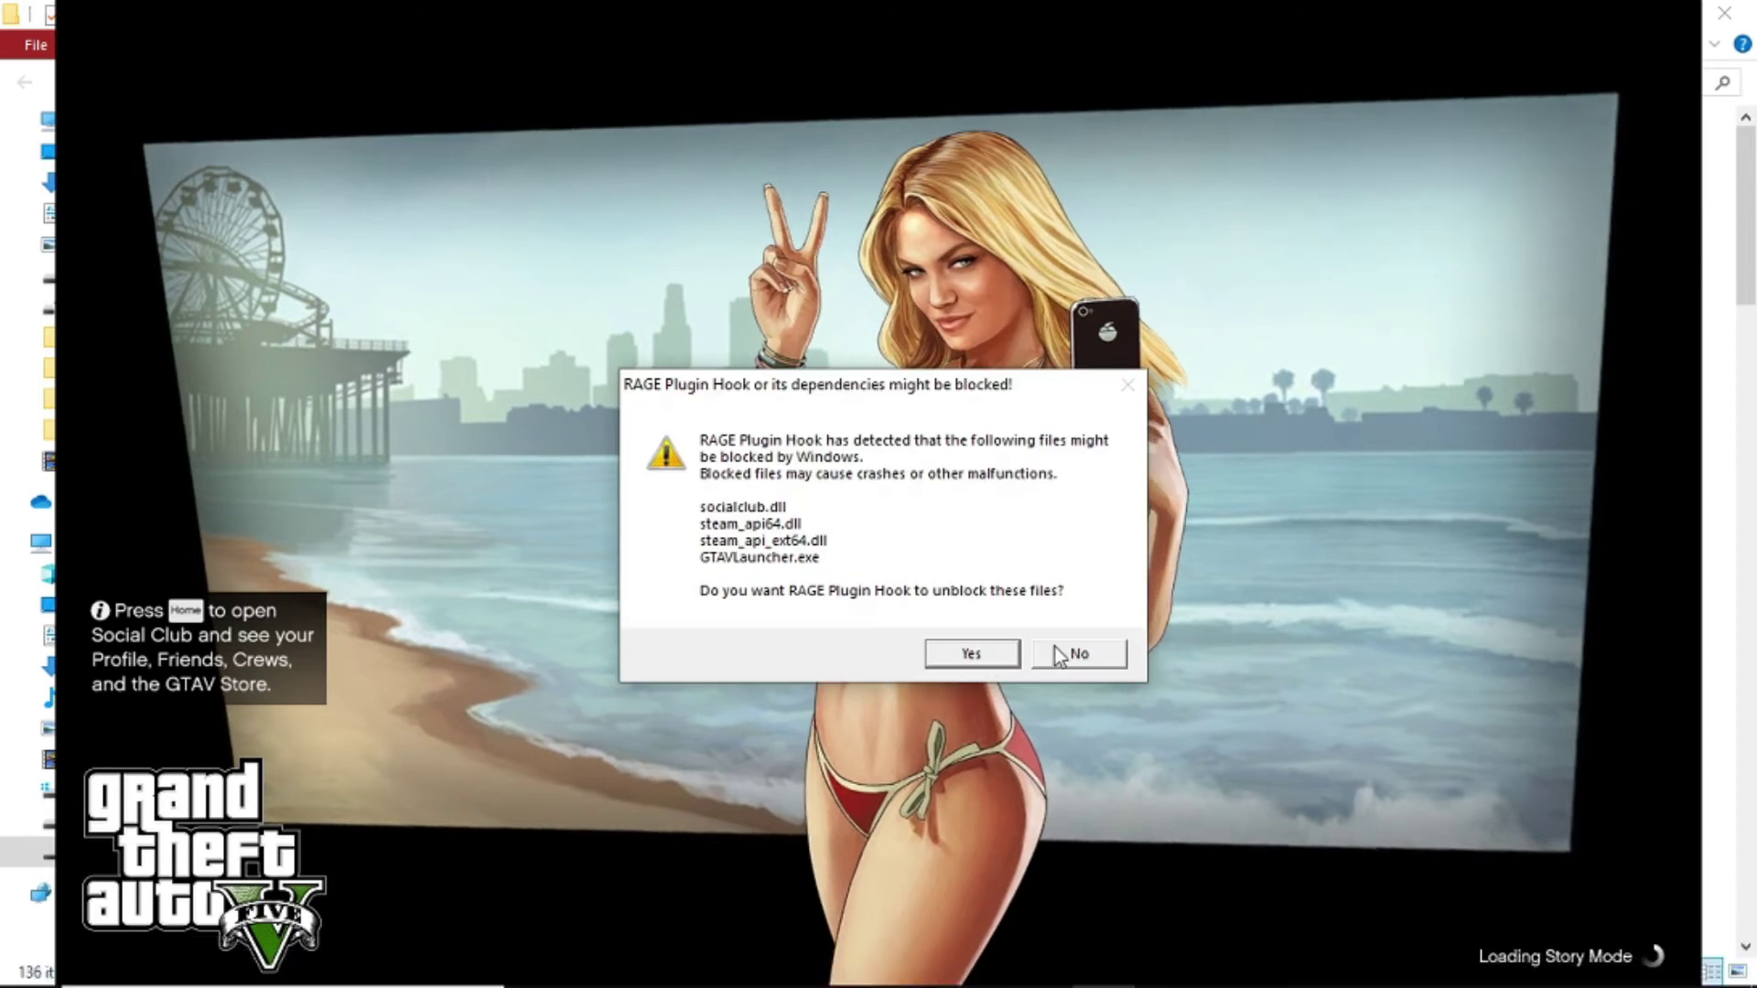
left_click(1067, 655)
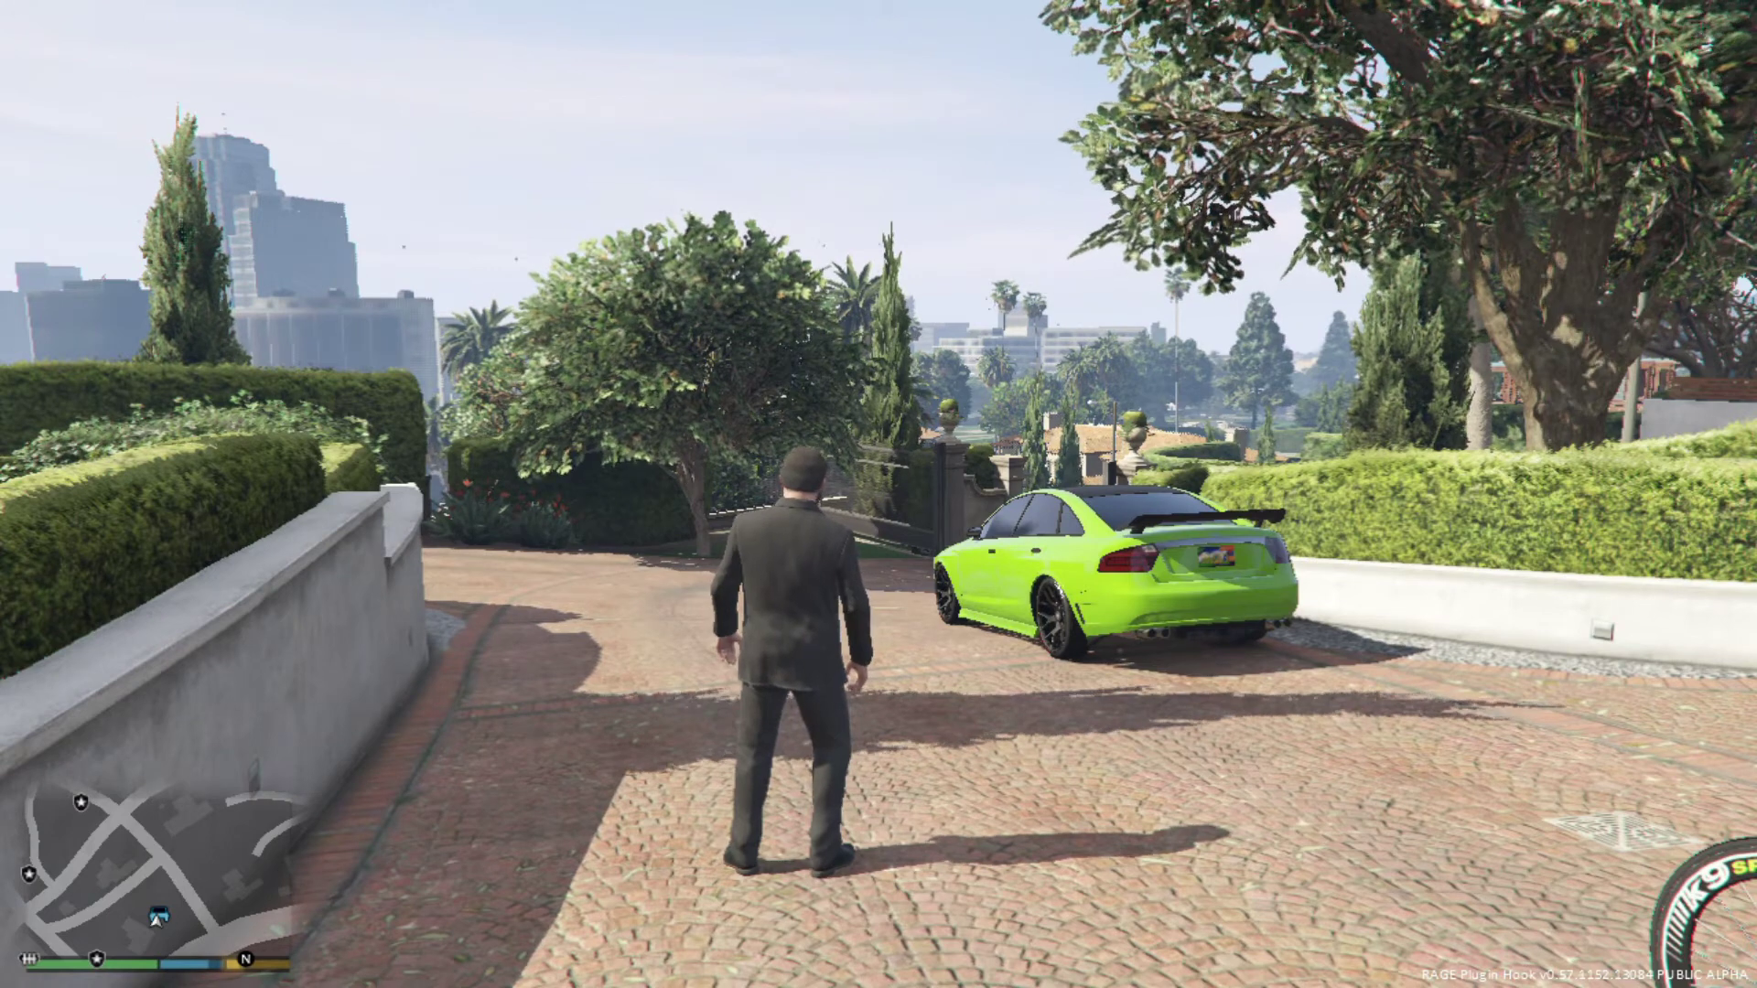
Set a map waypoint on the nearby police station in Rockford Hills and return to the game.
key("Escape")
left_click(1146, 587)
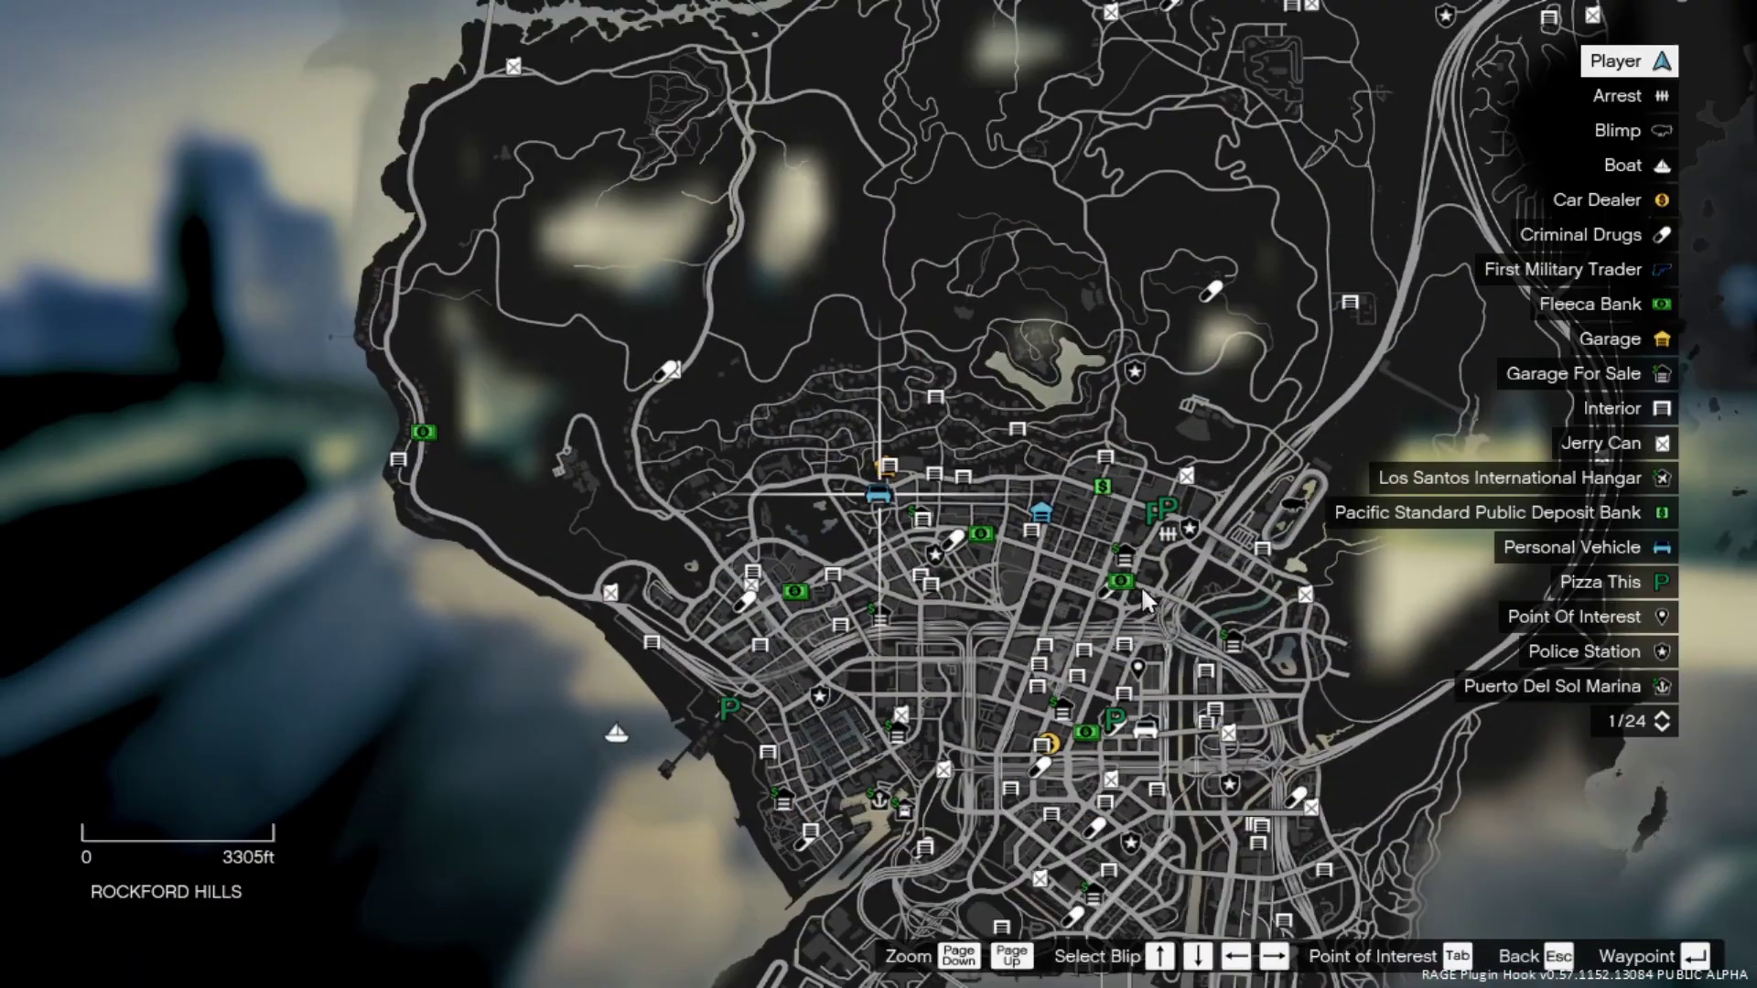
left_click(937, 569)
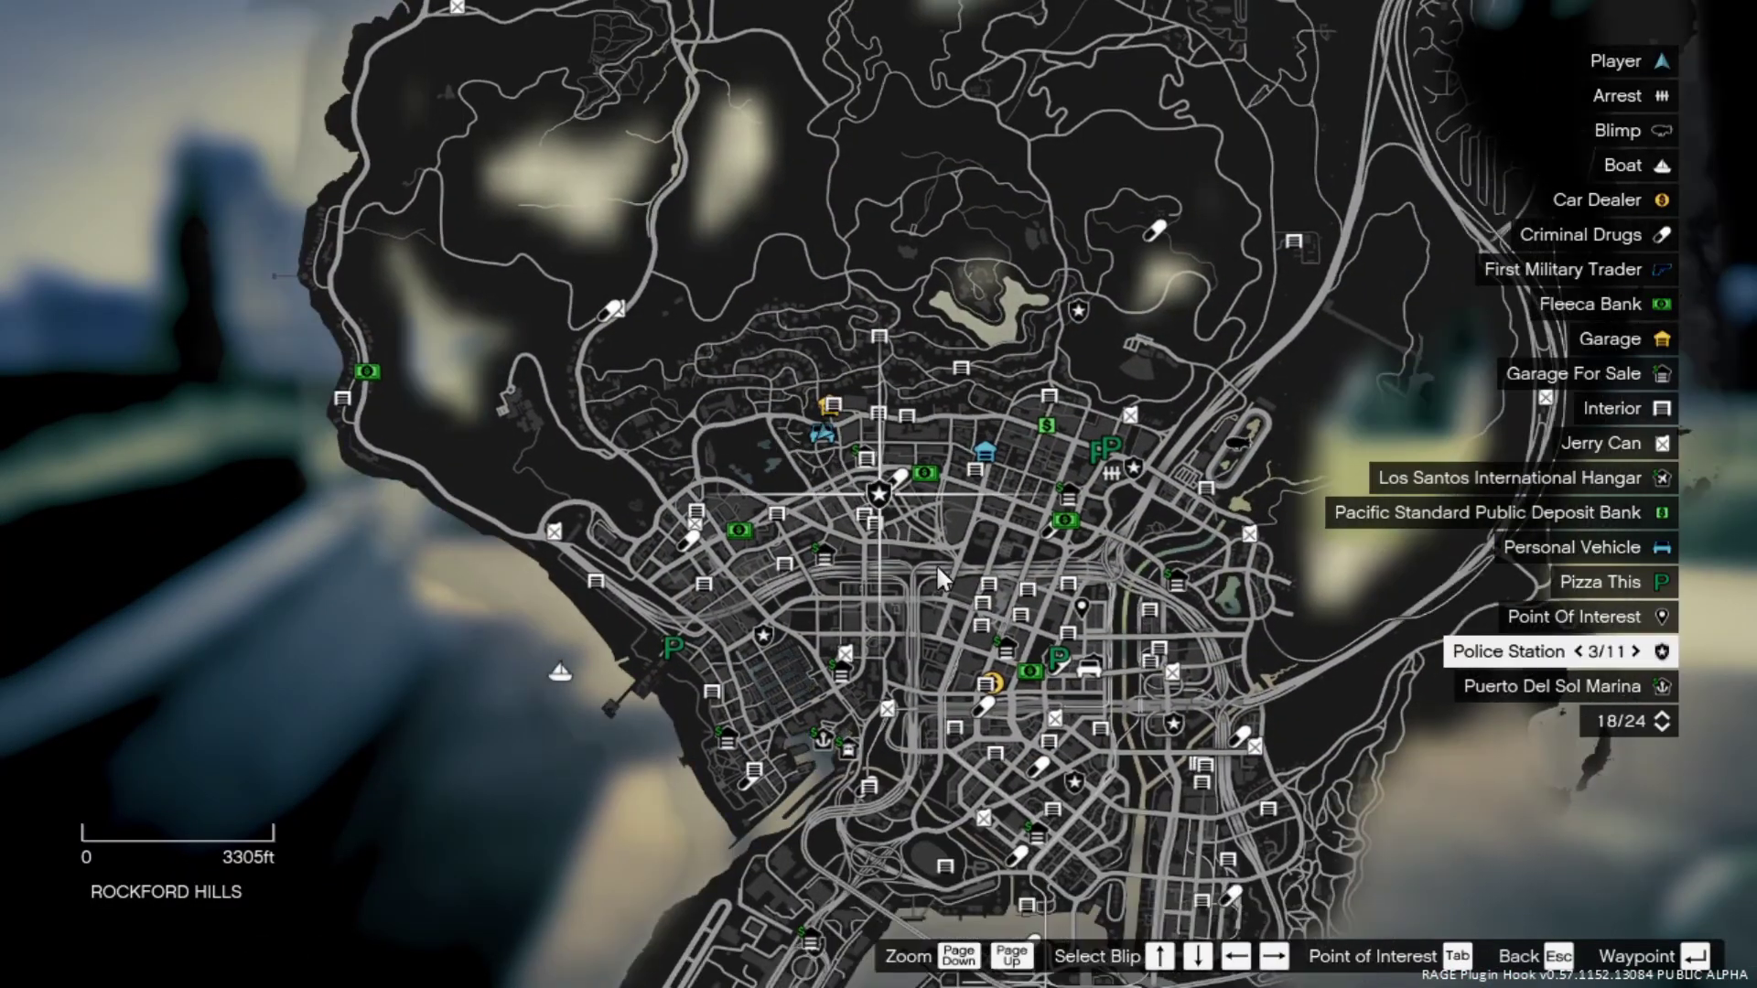
scroll(936, 564, "down", 3)
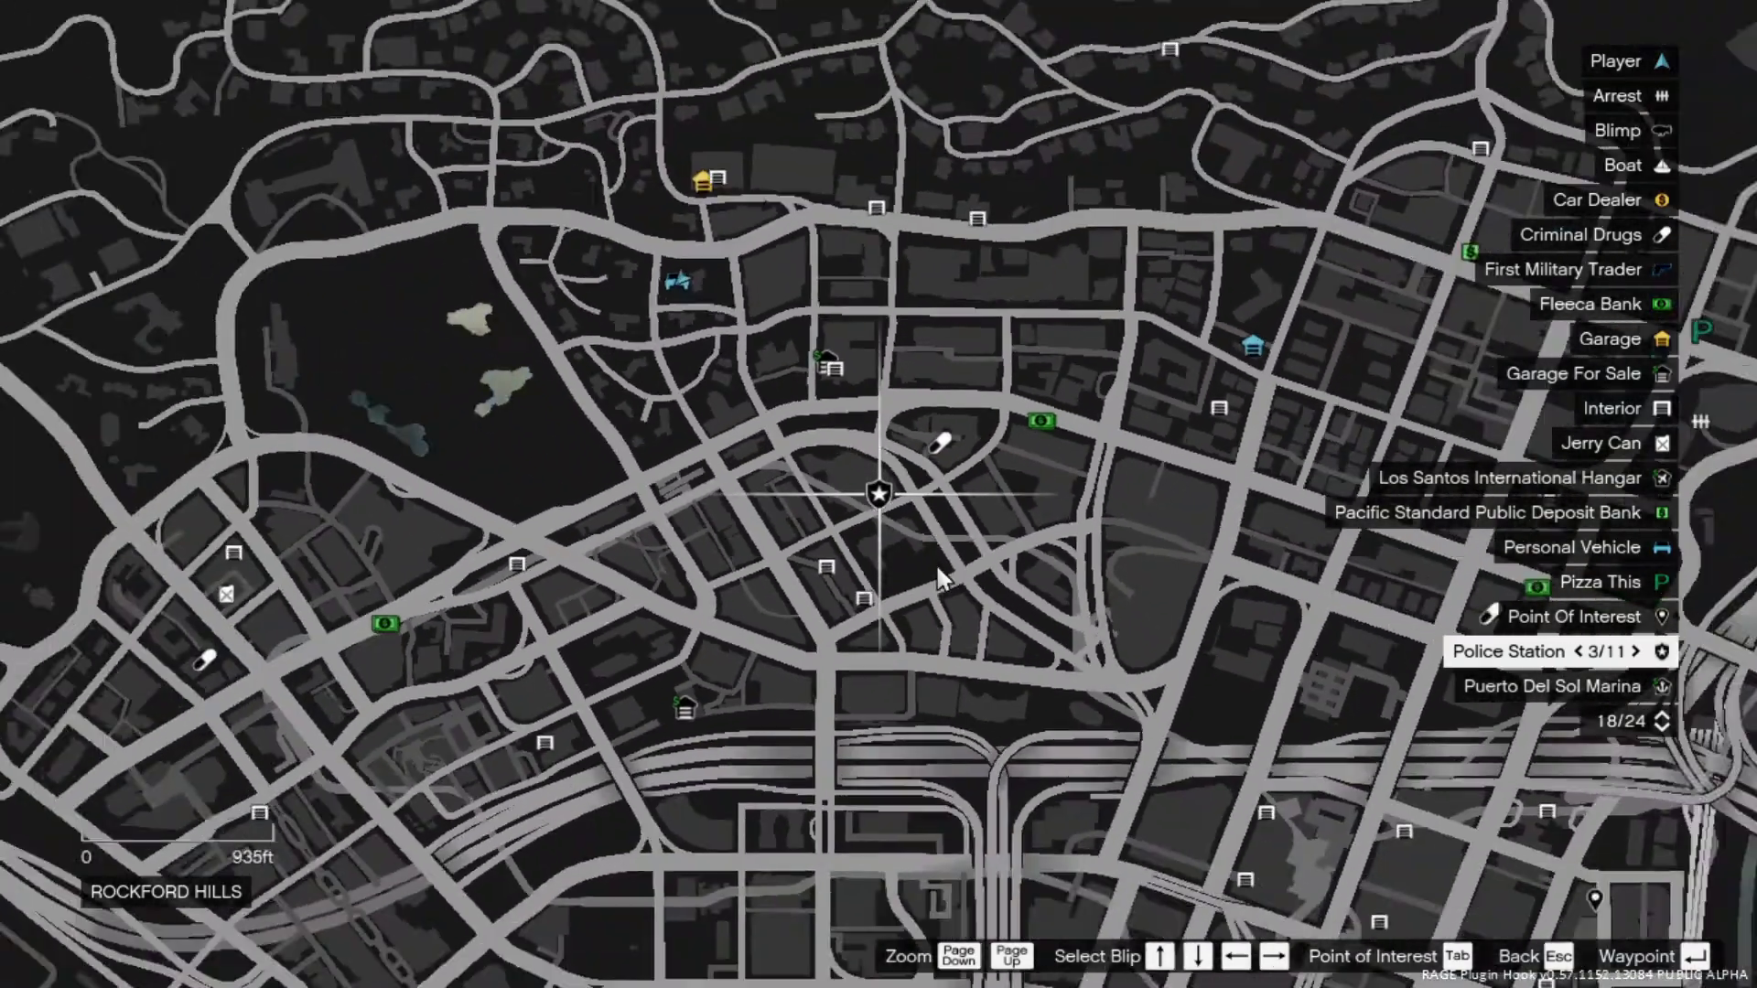
scroll(935, 562, "up", 2)
scroll(899, 513, "down", 3)
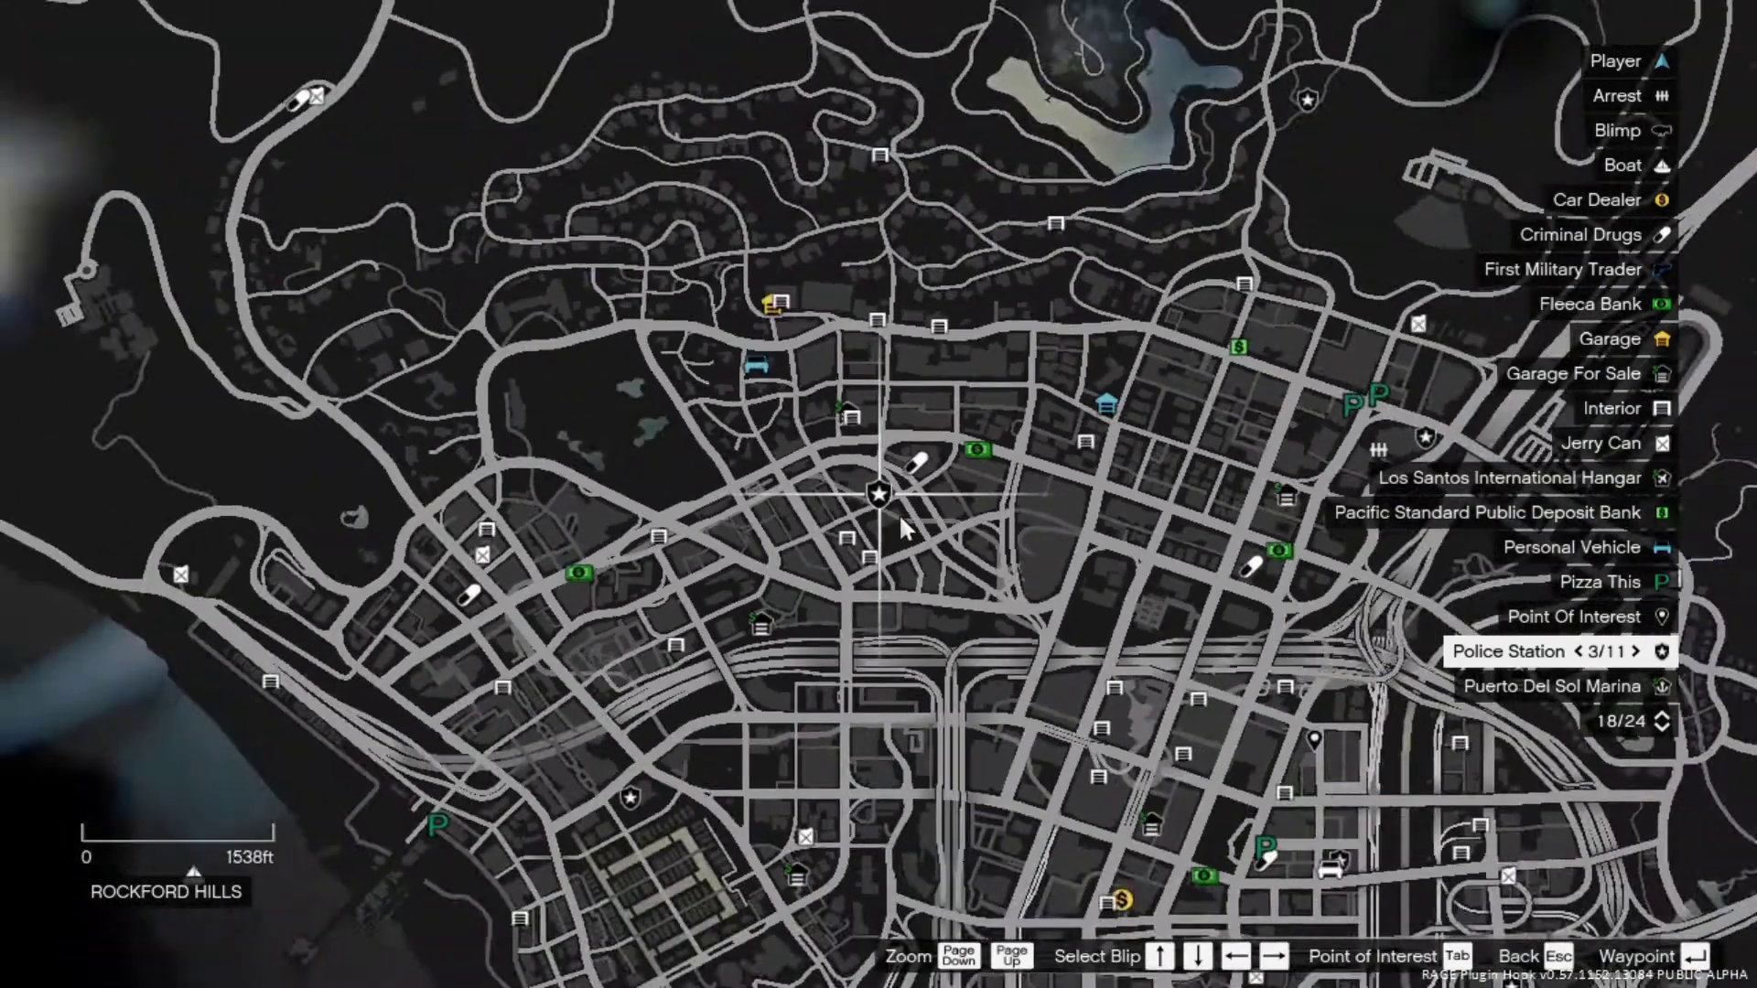
scroll(899, 513, "up", 3)
left_click(893, 501)
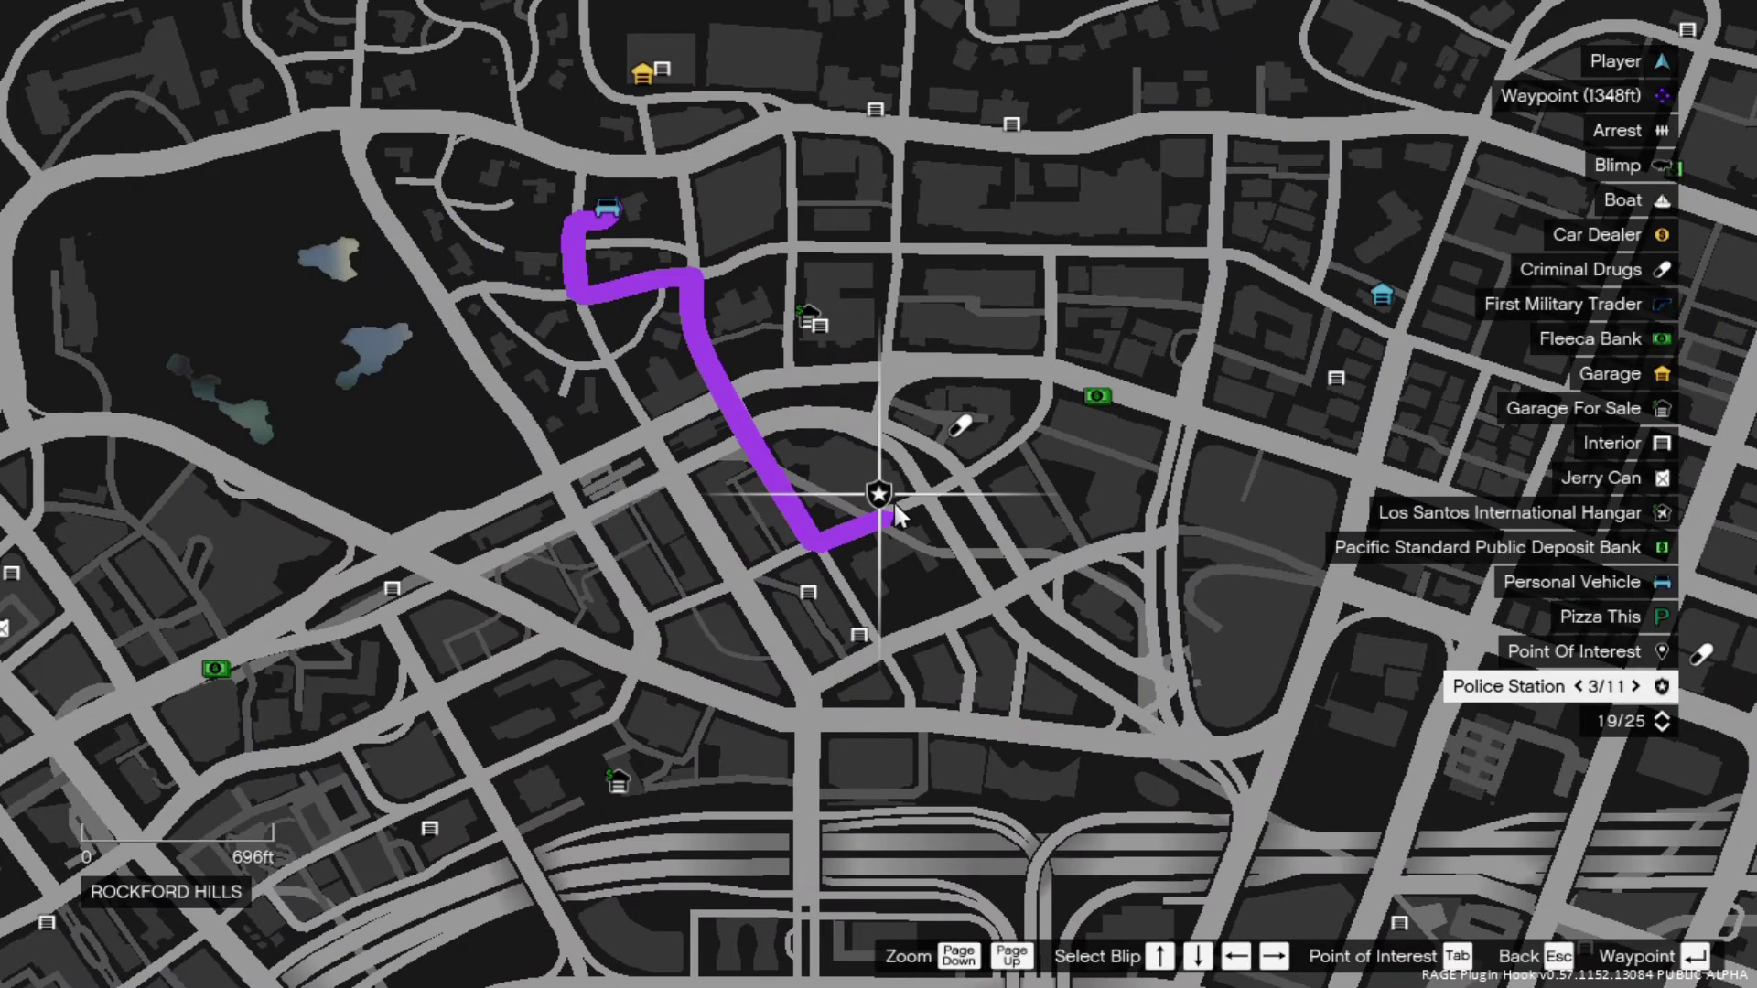
key("Escape")
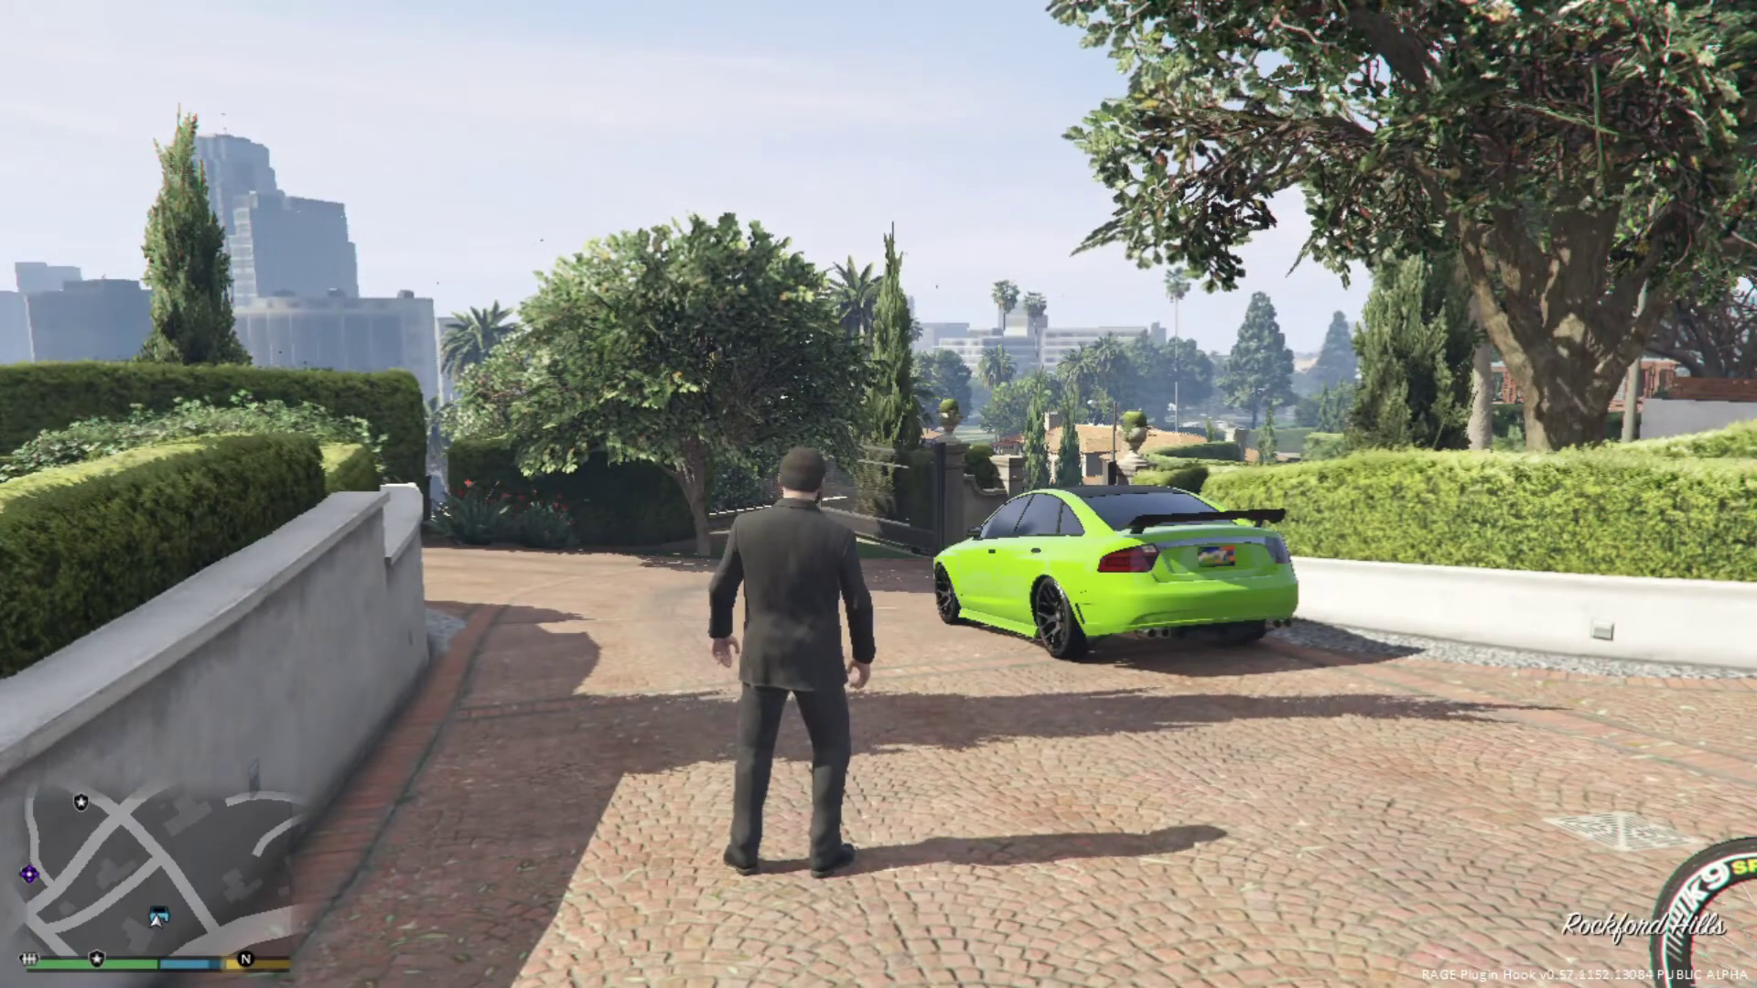
Drive the green car to the marked police station and continue on foot down its garage ramp.
key("w")
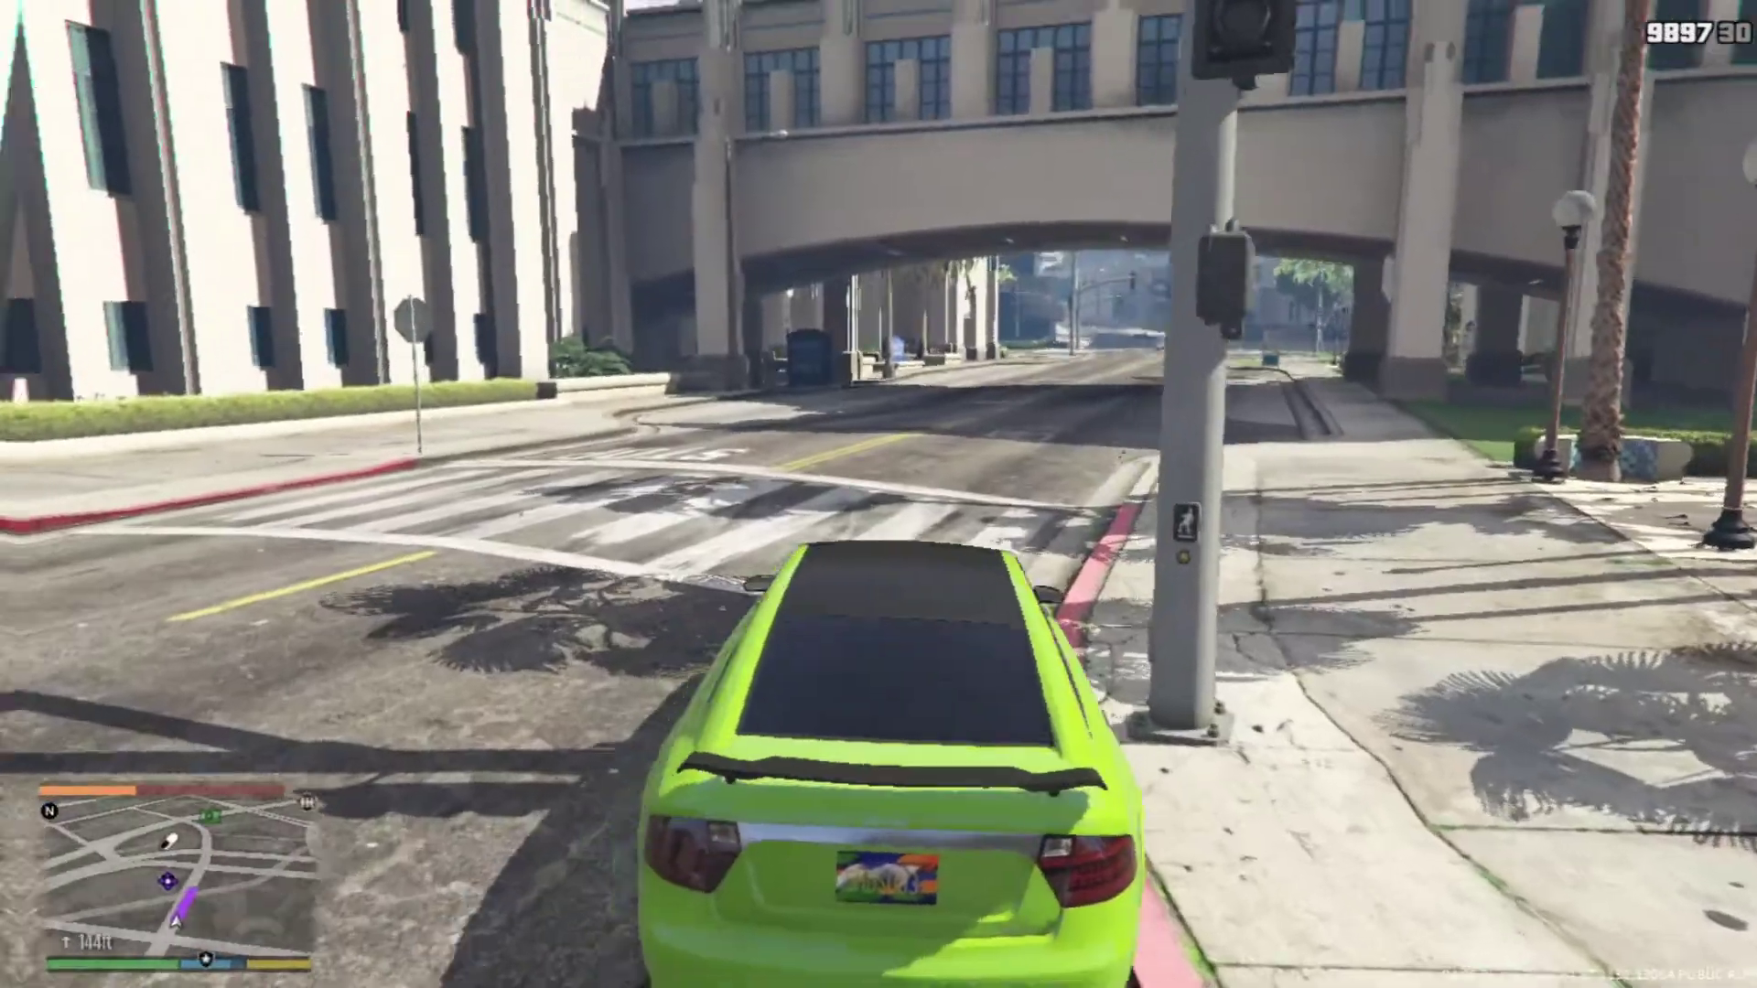
key("w")
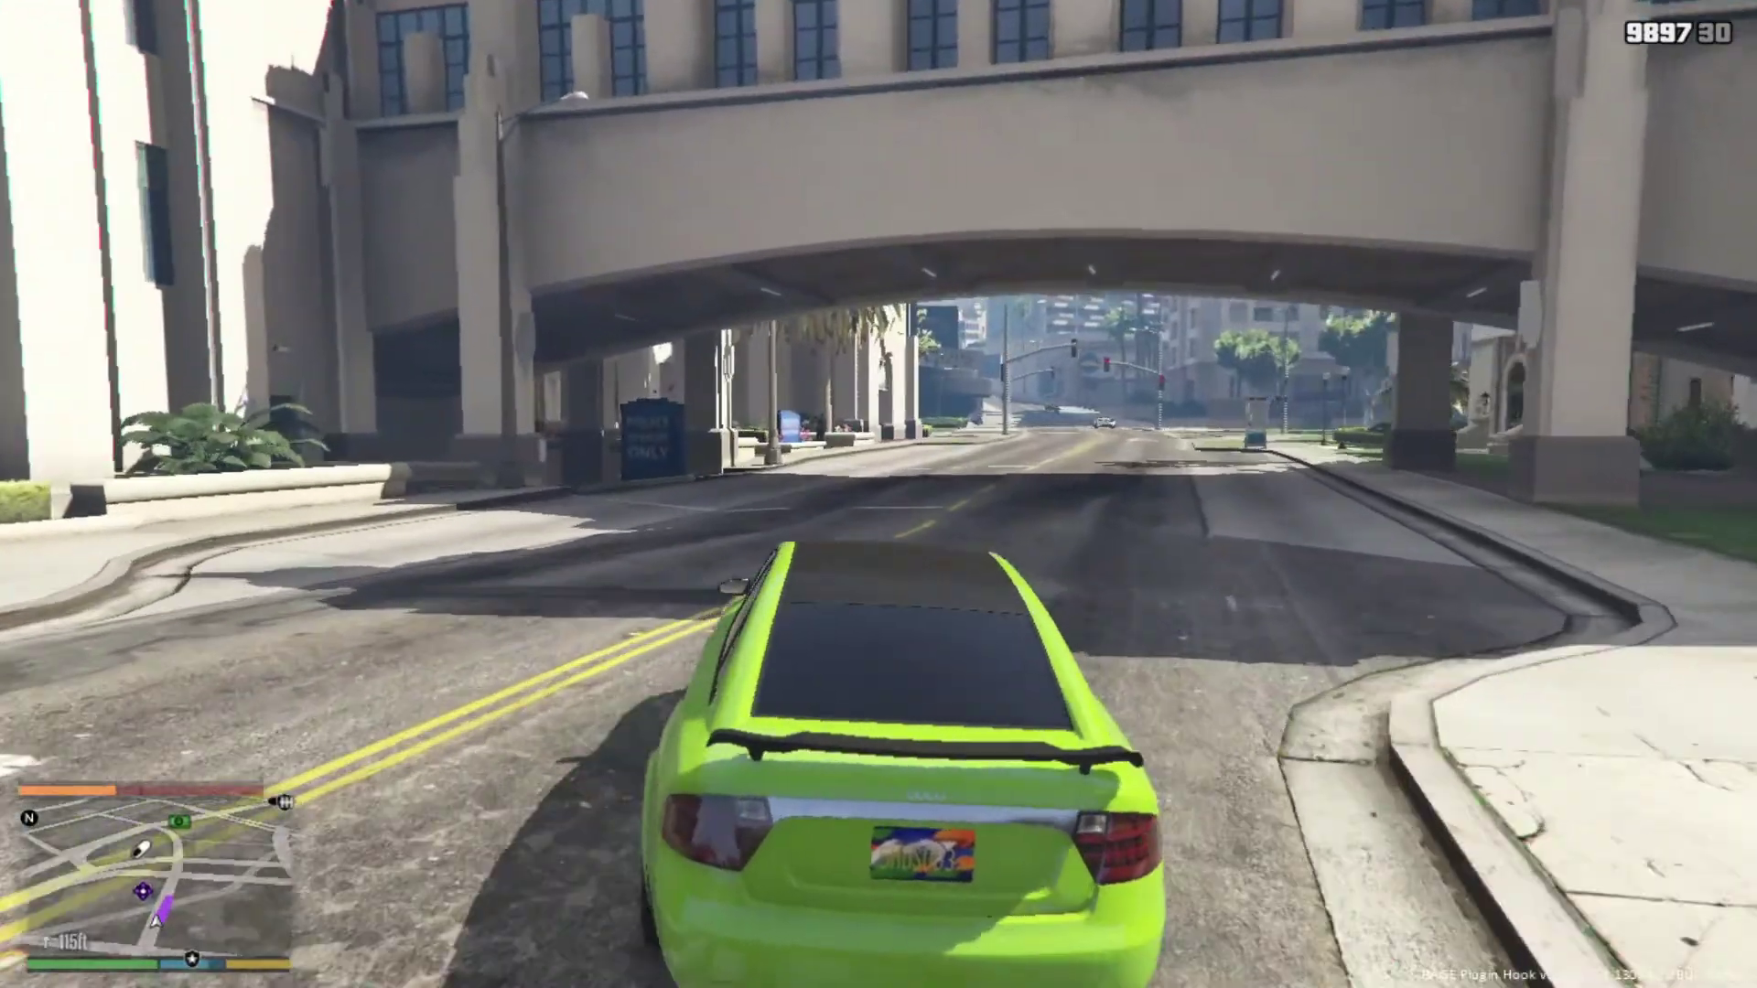
key("a")
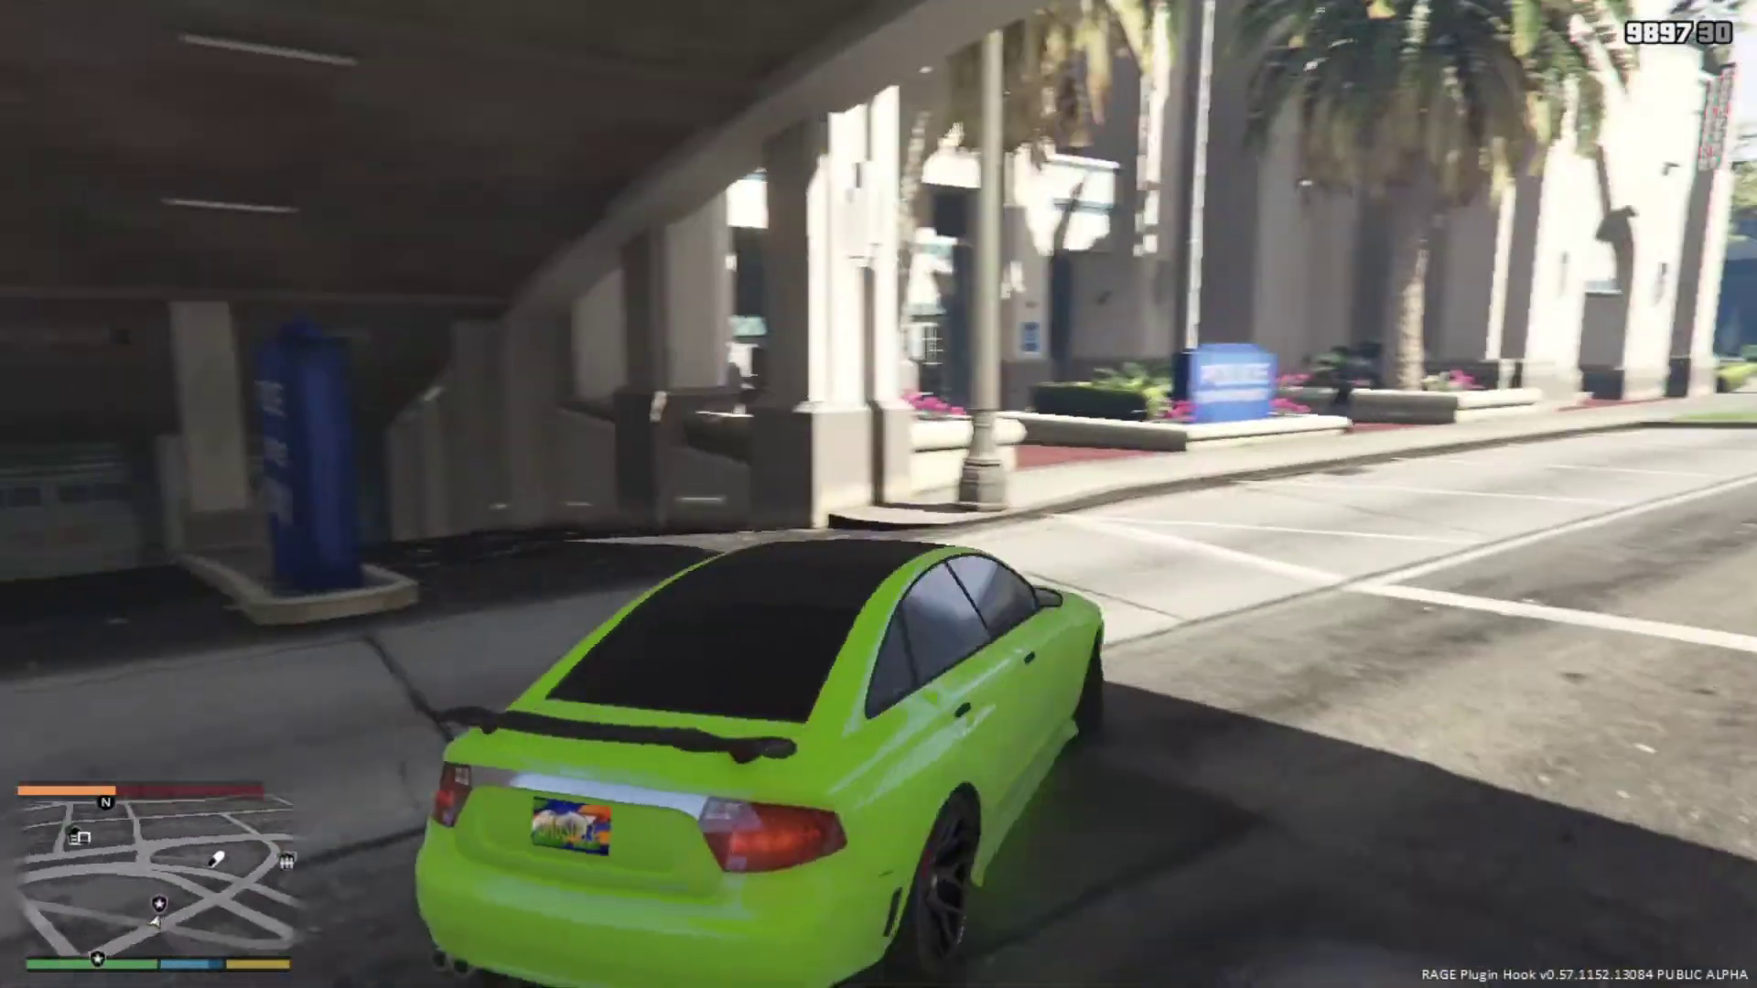
key("f")
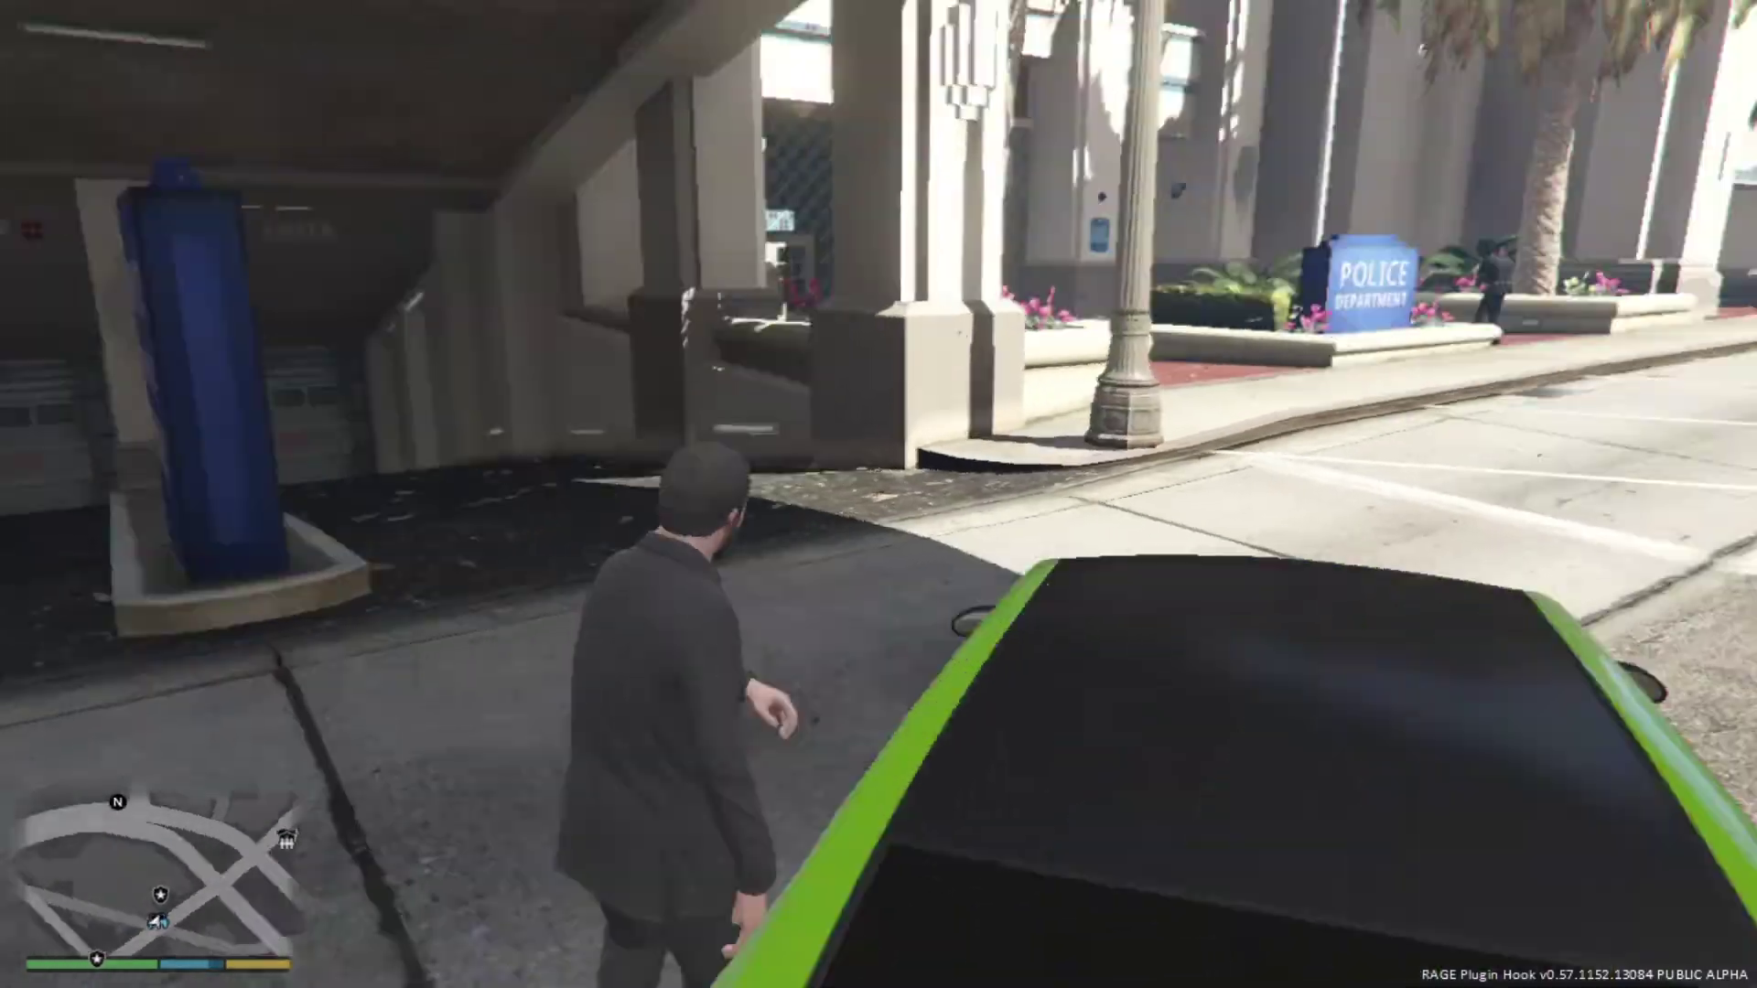
key("w")
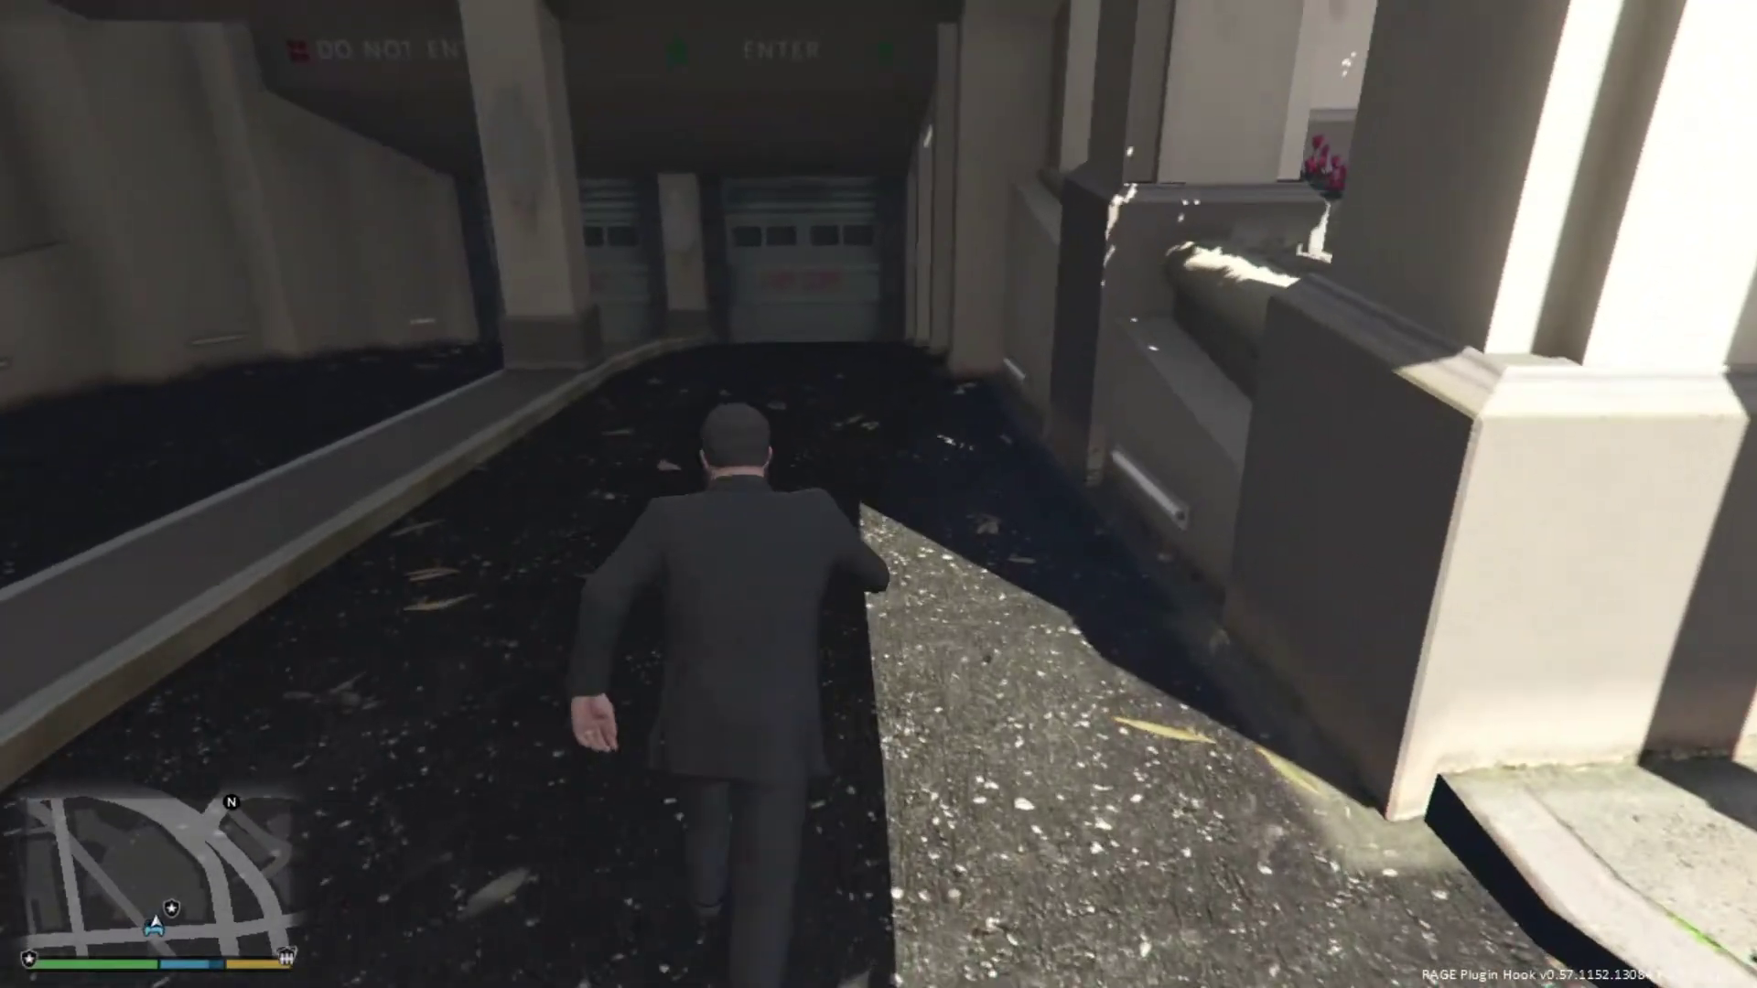